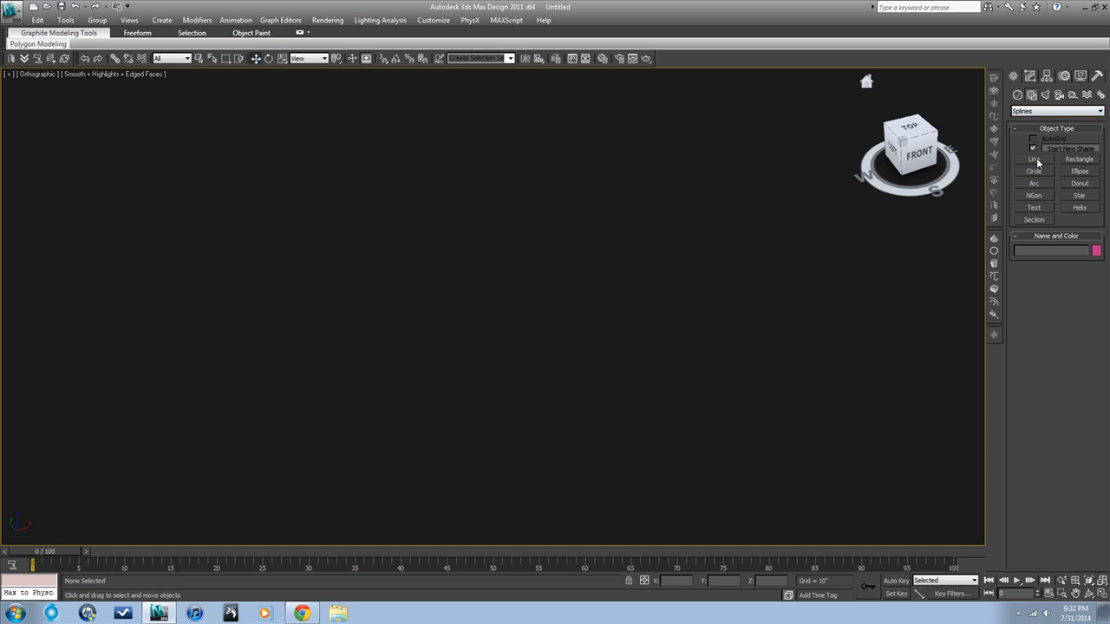
{"action": "left_click", "coordinate": [1034, 160]}
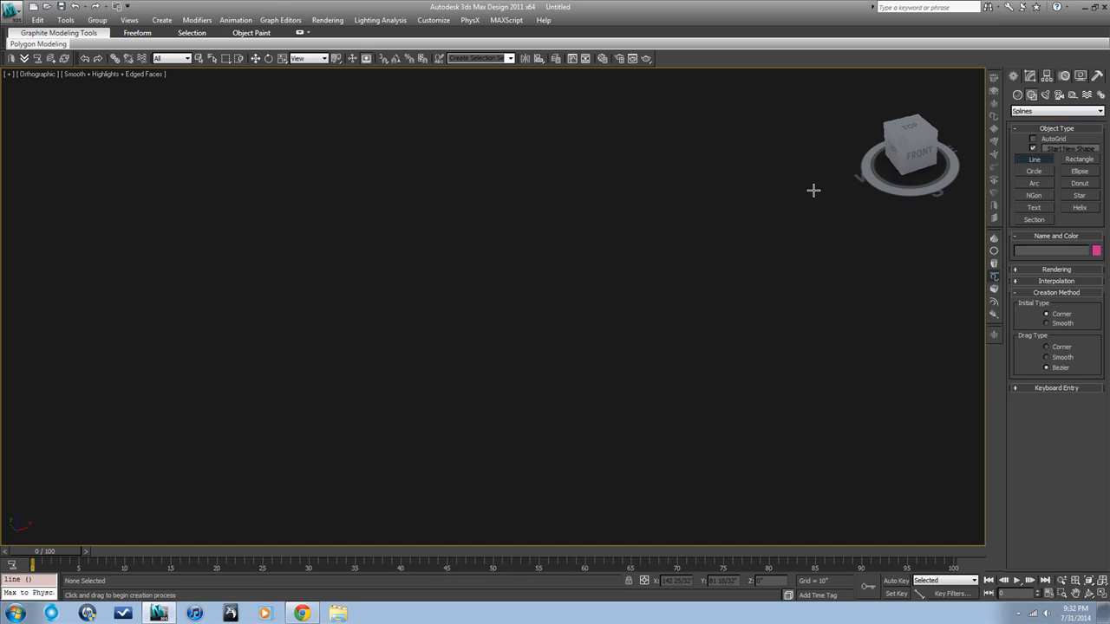
{"action": "left_click", "coordinate": [1080, 159]}
{"action": "left_click_drag", "start_coordinate": [365, 426], "coordinate": [533, 314]}
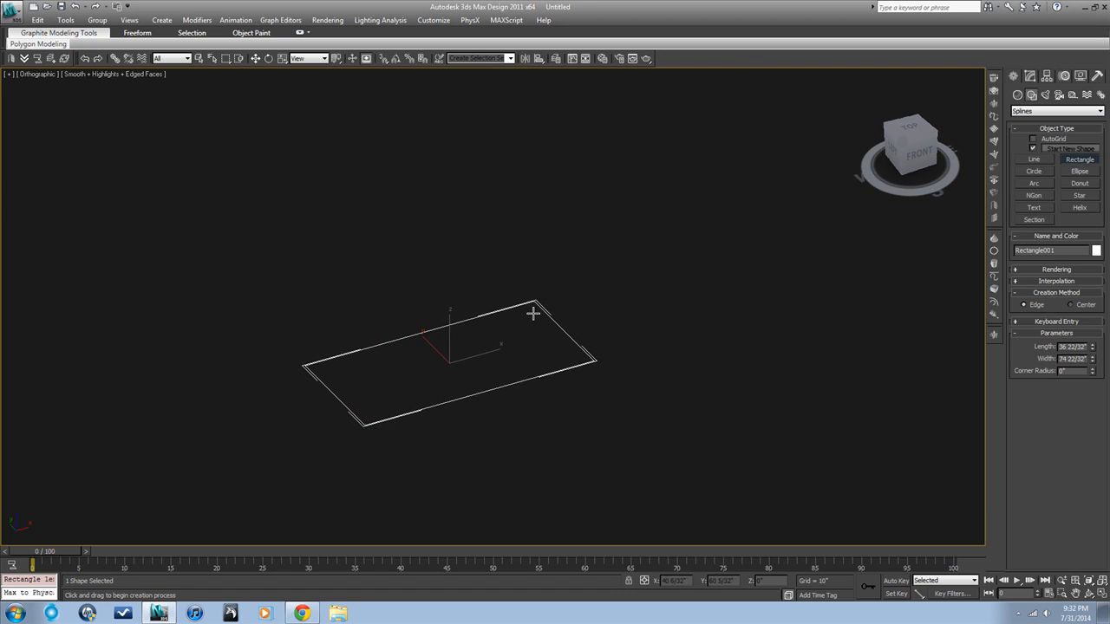
{"action": "right_click", "coordinate": [532, 317]}
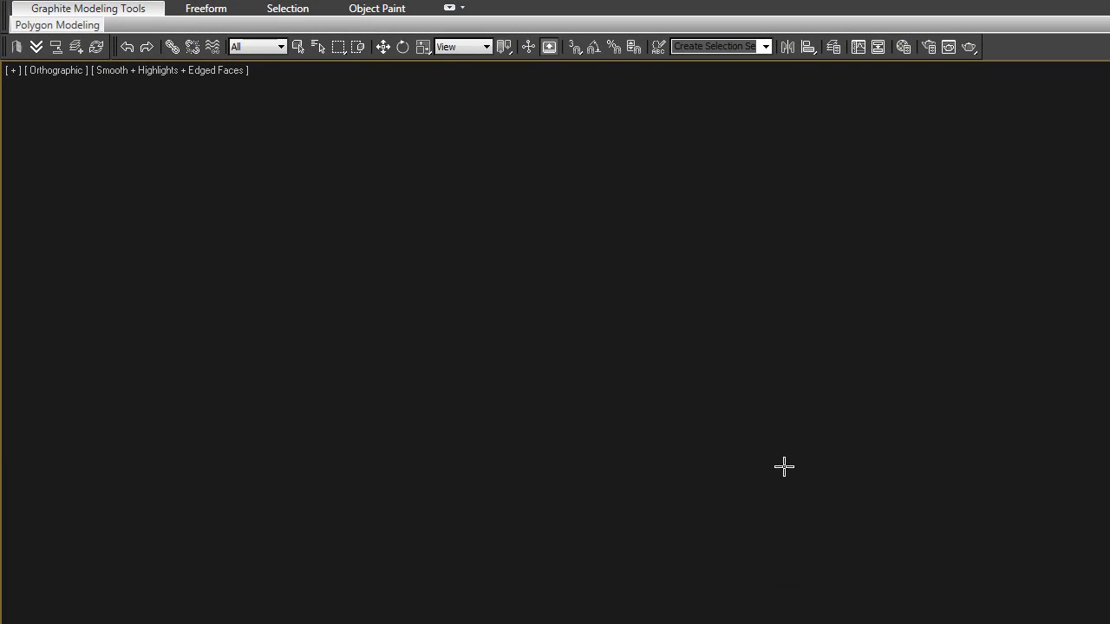
Switch to the Top view and draw a rectangle about 68 13/32 inches long and 109 3/32 inches wide
{"action": "key", "text": "t"}
{"action": "left_click_drag", "start_coordinate": [56, 550], "coordinate": [436, 312]}
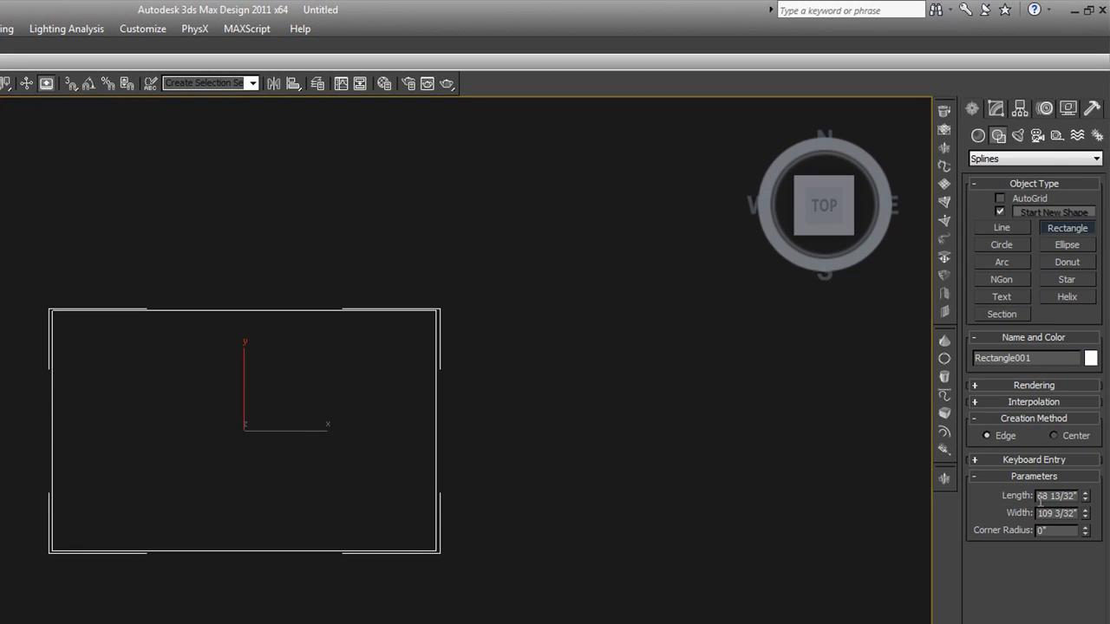
{"action": "left_click_drag", "start_coordinate": [1038, 497], "coordinate": [1108, 500]}
{"action": "key", "text": "alt+u"}
{"action": "key", "text": "u"}
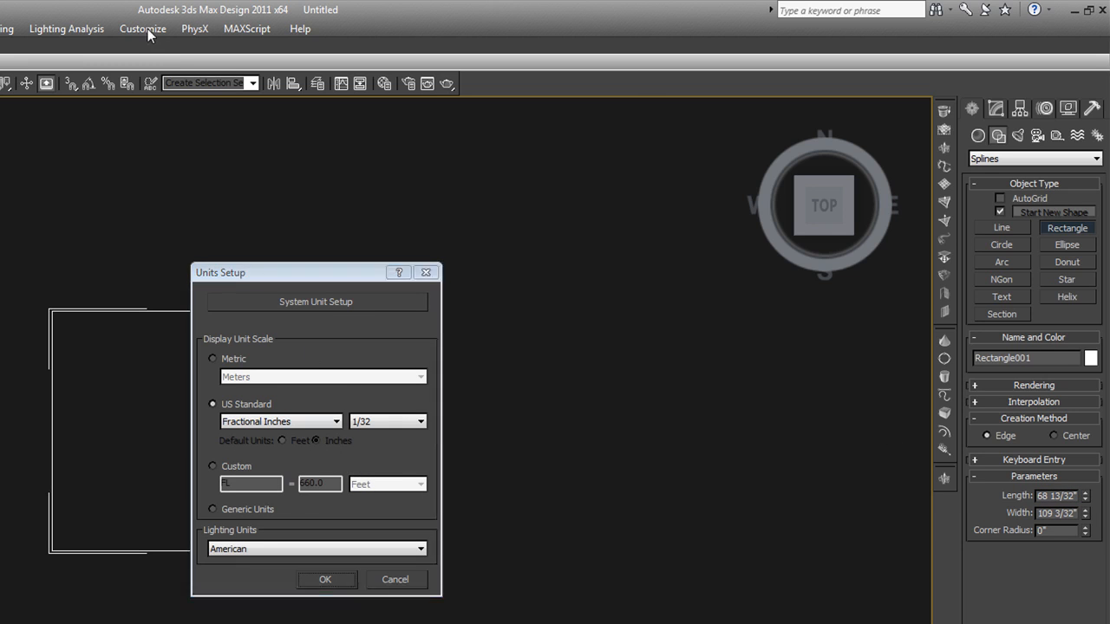
{"action": "left_click", "coordinate": [426, 272]}
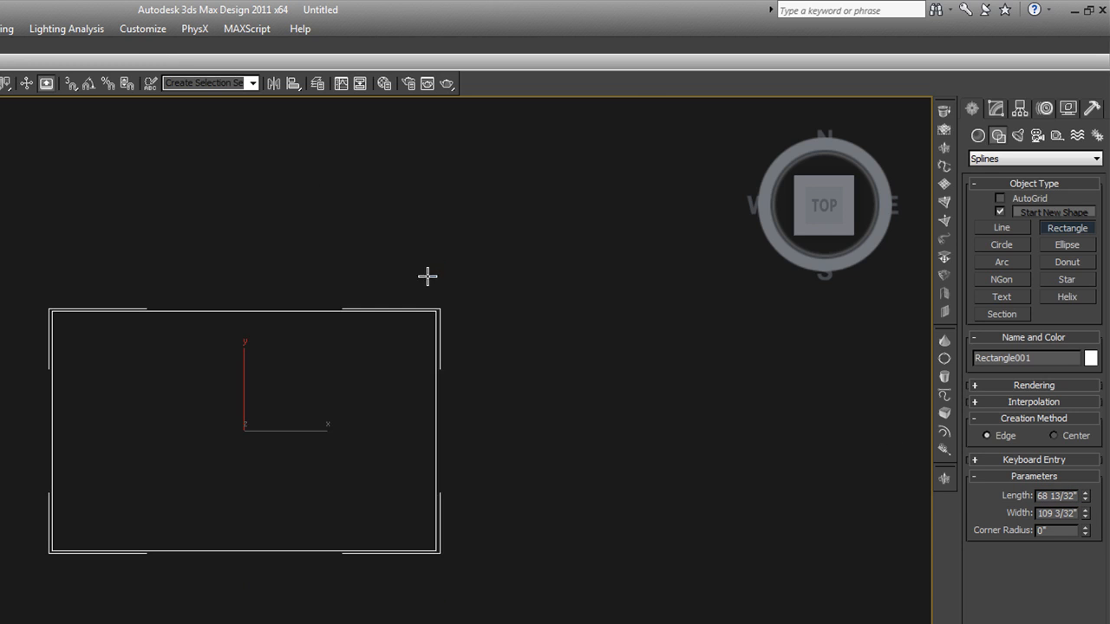
Set the display units to US Standard Feet w/Fractional Inches, with feet as the default unit
{"action": "left_click", "coordinate": [142, 29]}
{"action": "left_click", "coordinate": [150, 243]}
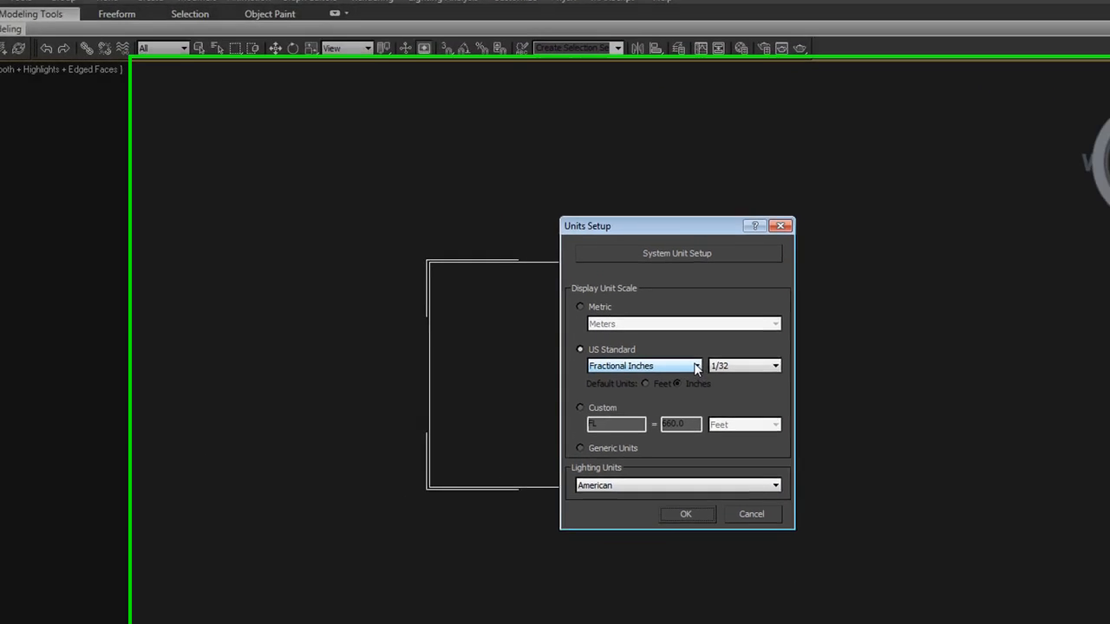
{"action": "left_click", "coordinate": [744, 388]}
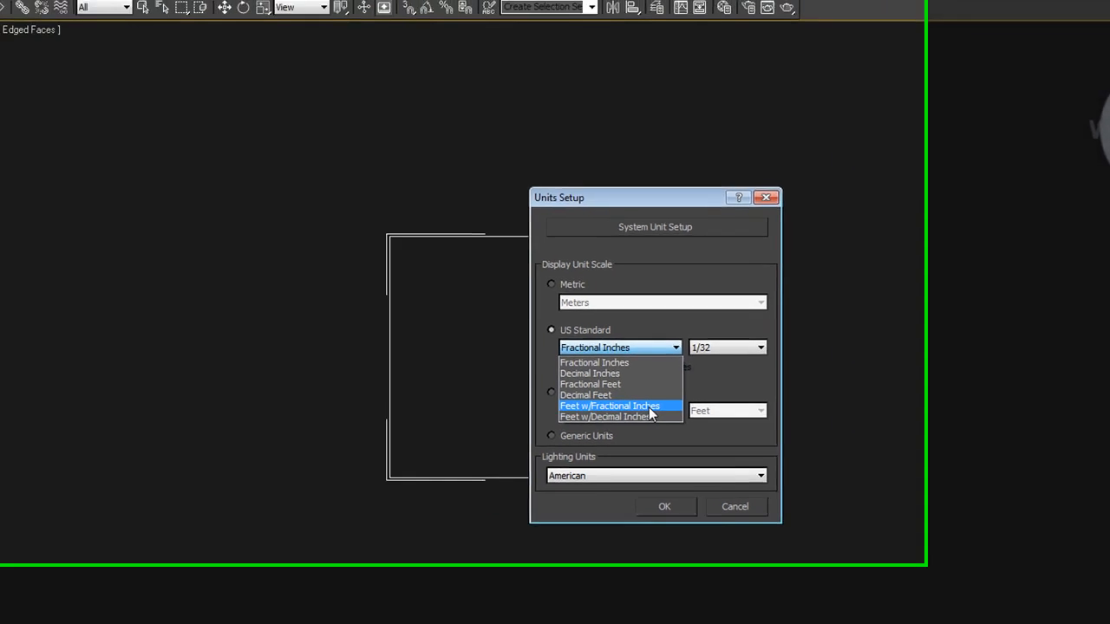
{"action": "left_click", "coordinate": [568, 384]}
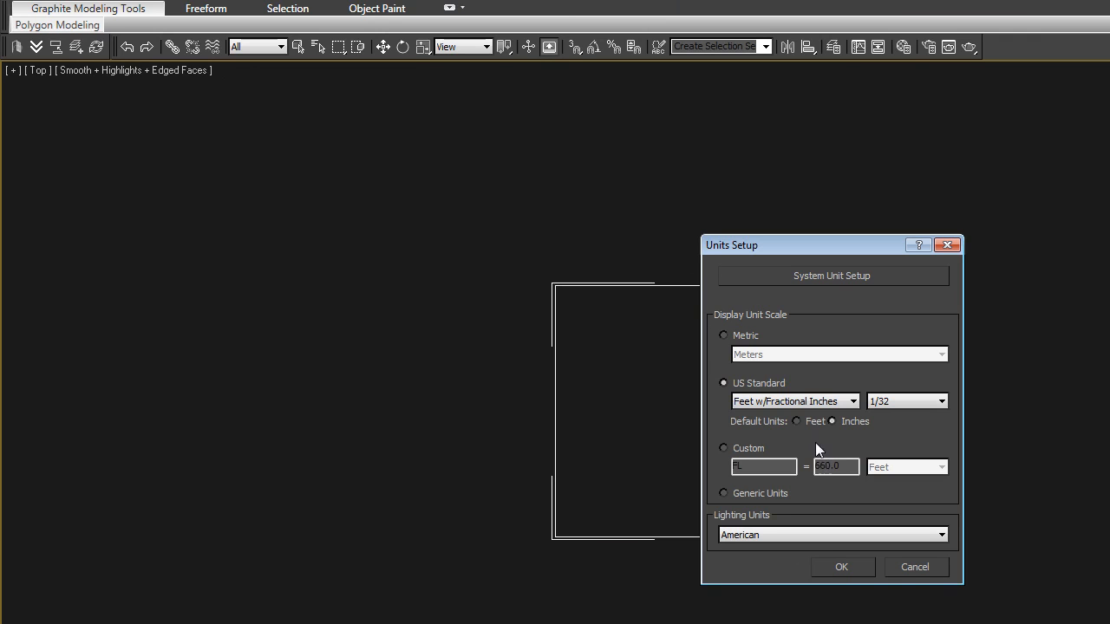
{"action": "left_click", "coordinate": [836, 569]}
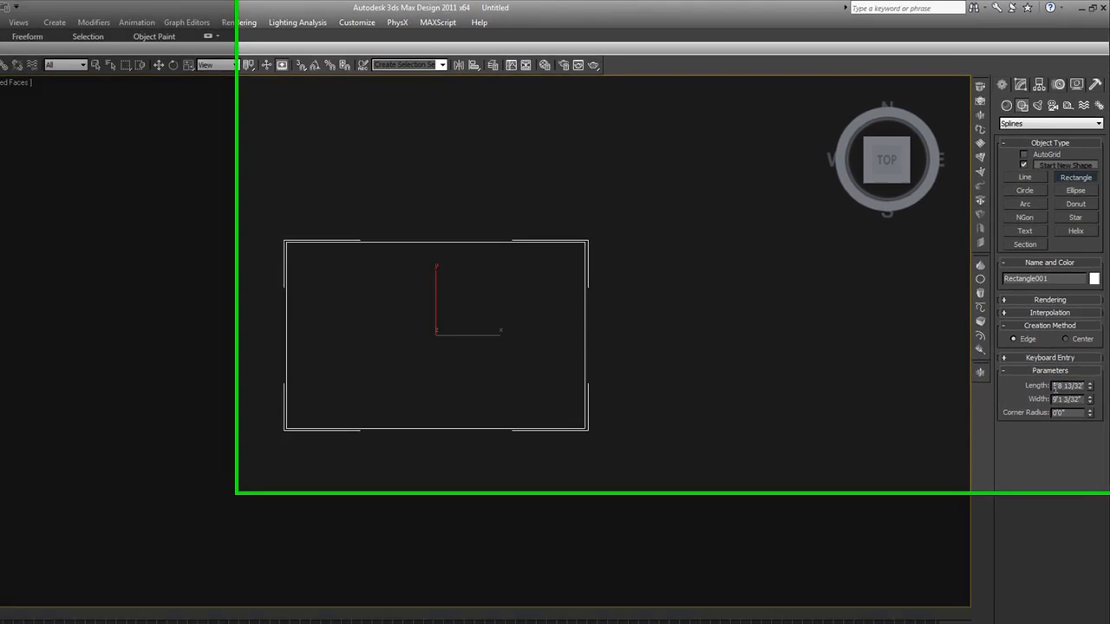
Set the rectangle's length to 20 feet
{"action": "left_click_drag", "start_coordinate": [1059, 348], "coordinate": [1108, 345]}
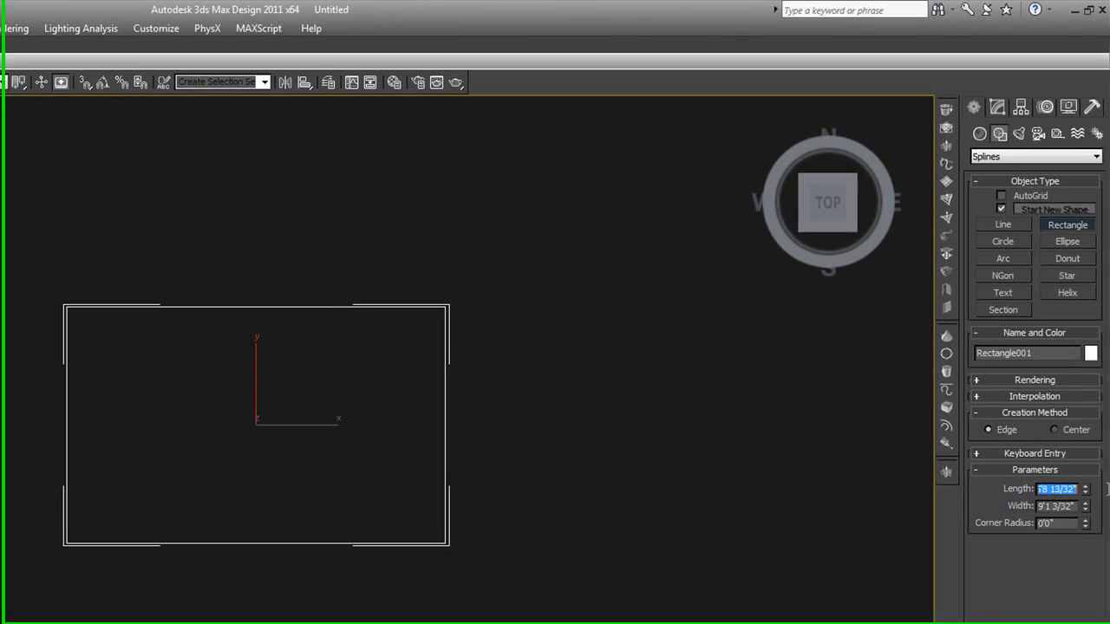
{"action": "type", "text": "20"}
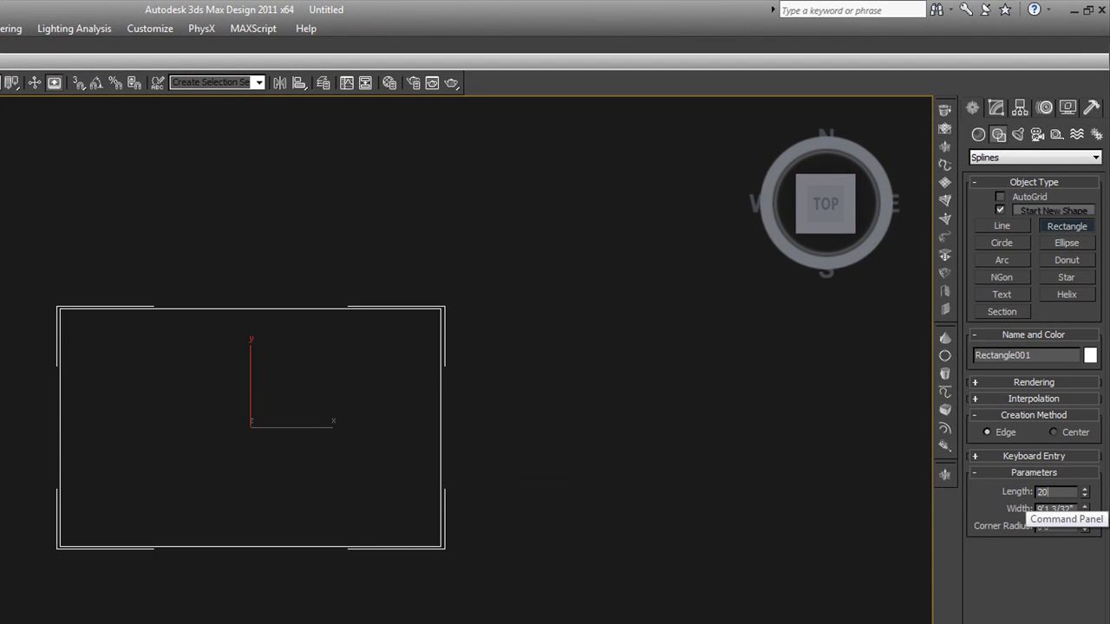
{"action": "key", "text": "Tab"}
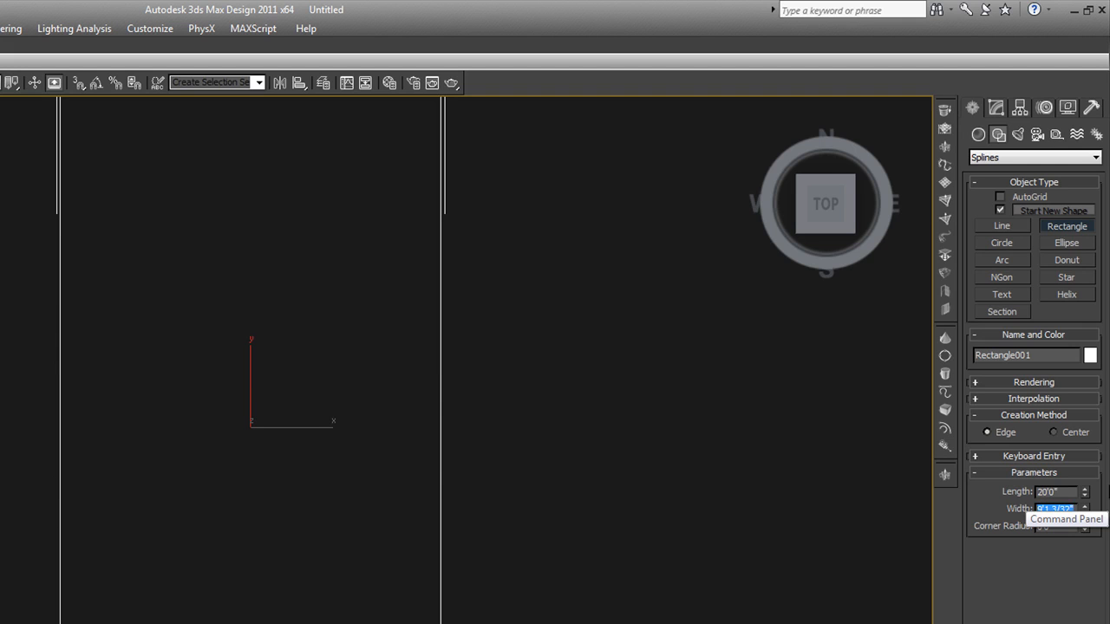
Set the rectangle's length to 10 feet and its width to 20 feet, and finish the Rectangle command
{"action": "left_click_drag", "start_coordinate": [1068, 492], "coordinate": [1025, 493]}
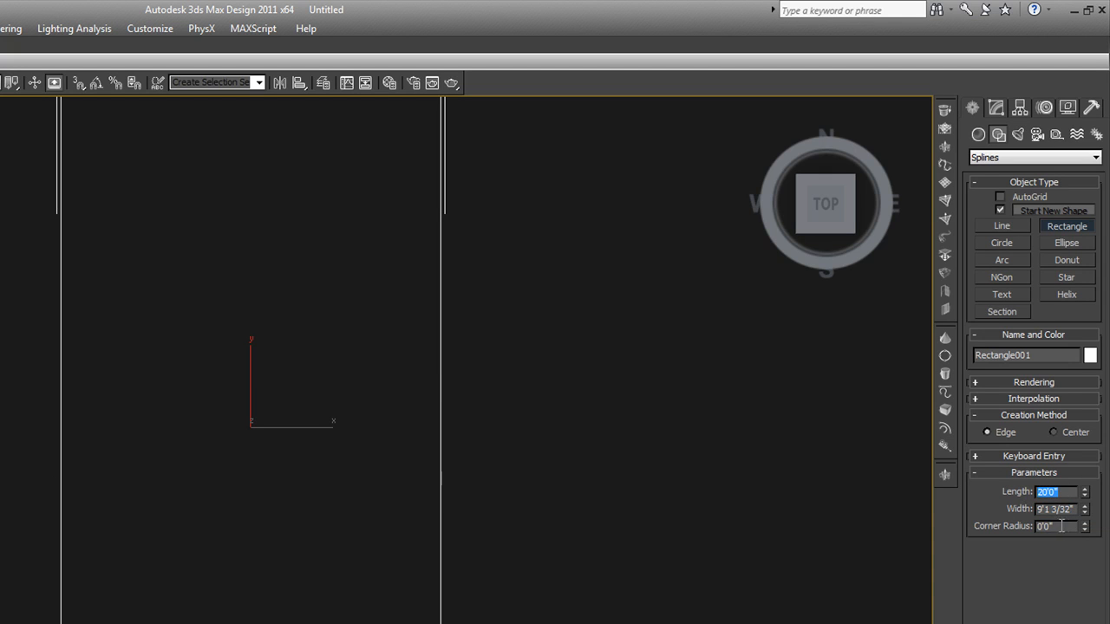
{"action": "type", "text": "10"}
{"action": "left_click", "coordinate": [1075, 509]}
{"action": "left_click_drag", "start_coordinate": [1077, 509], "coordinate": [1009, 520]}
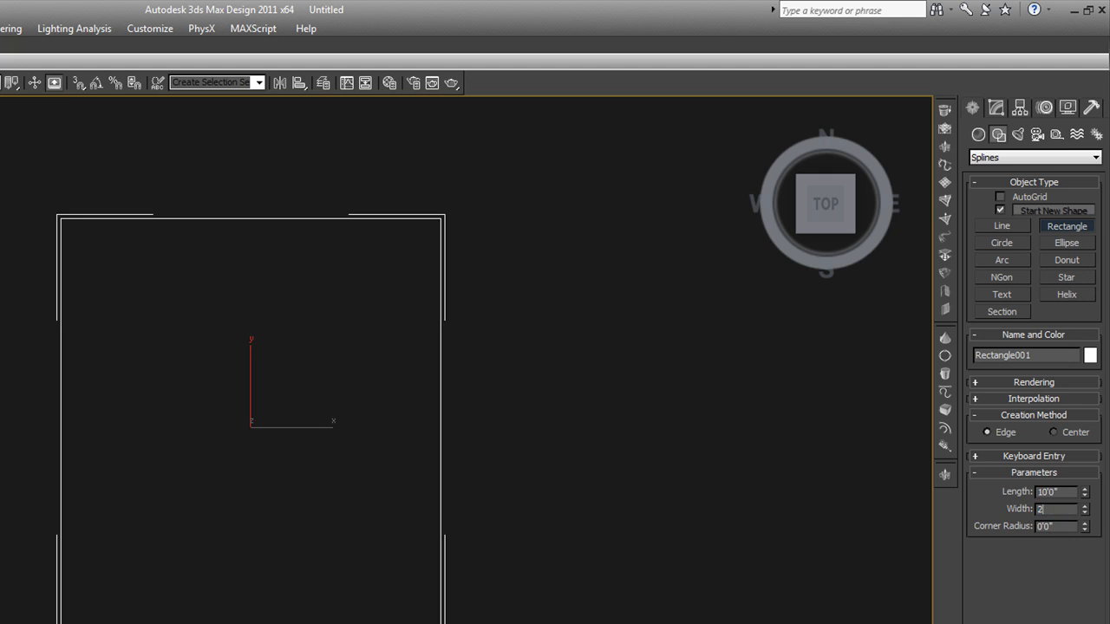
{"action": "type", "text": "20"}
{"action": "key", "text": "Return"}
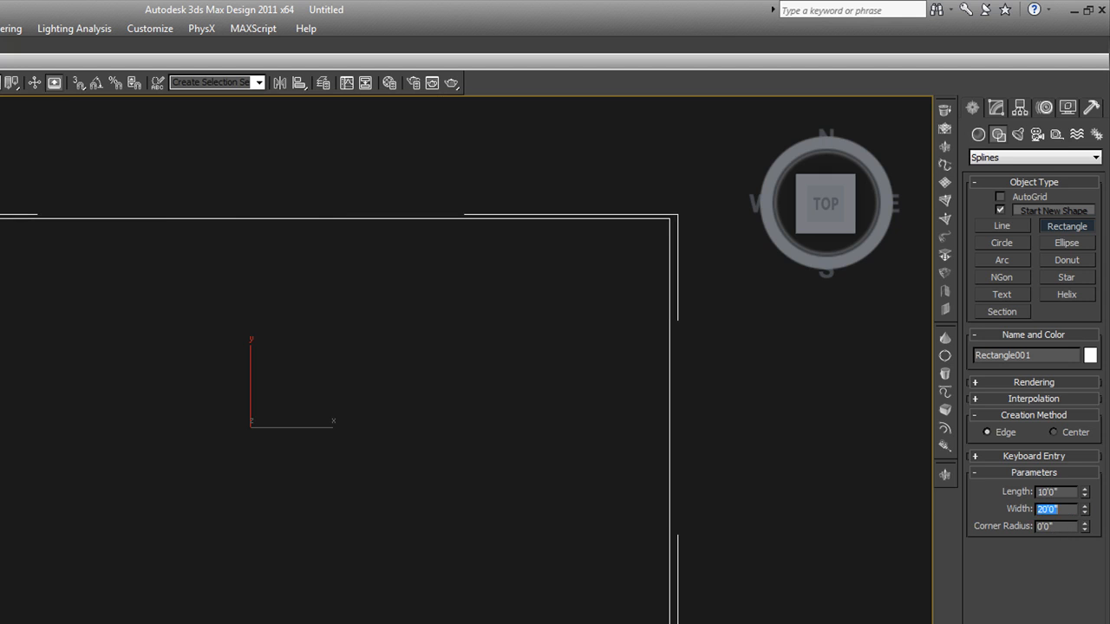
{"action": "right_click", "coordinate": [785, 538]}
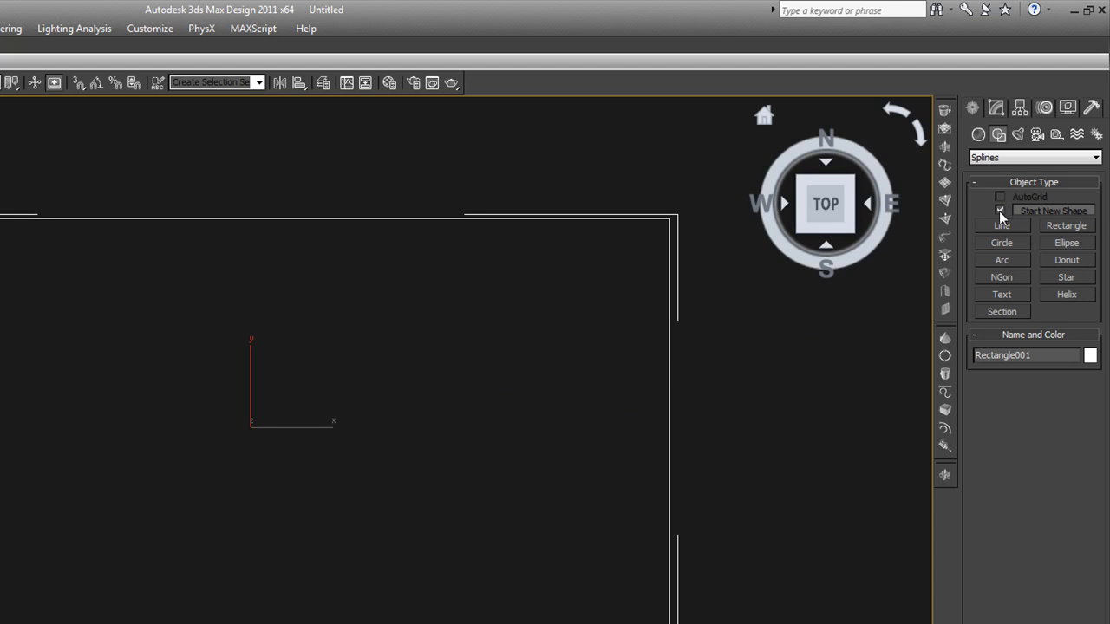
With Start New Shape off, draw a roughly square rectangle about 3'11" per side inside the large rectangle, toward its right end
{"action": "left_click", "coordinate": [1075, 225]}
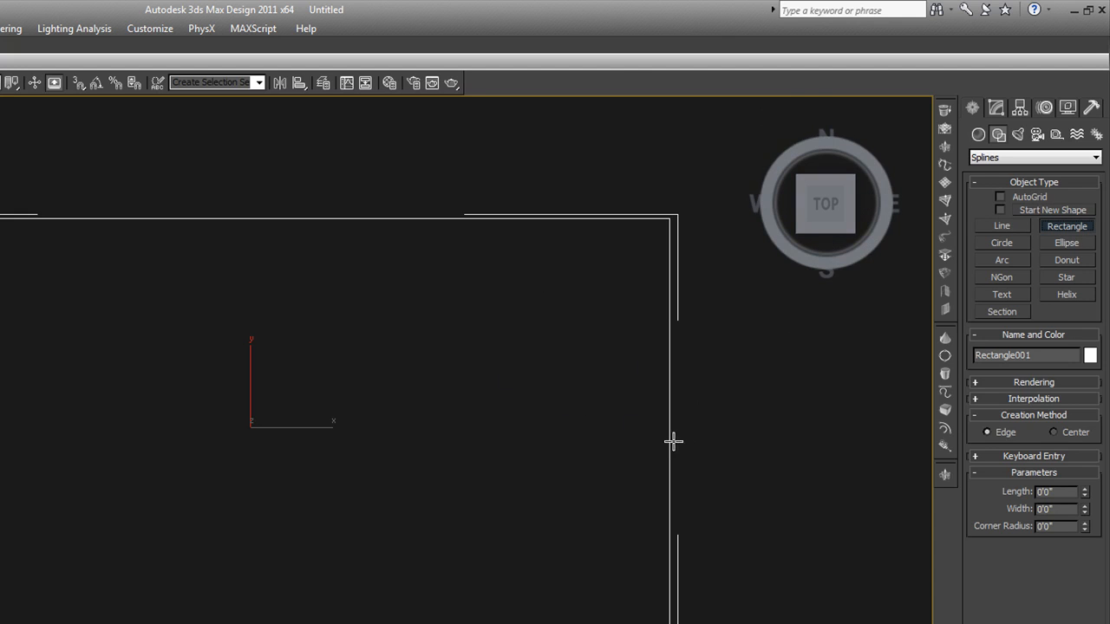
{"action": "left_click_drag", "start_coordinate": [624, 469], "coordinate": [459, 304]}
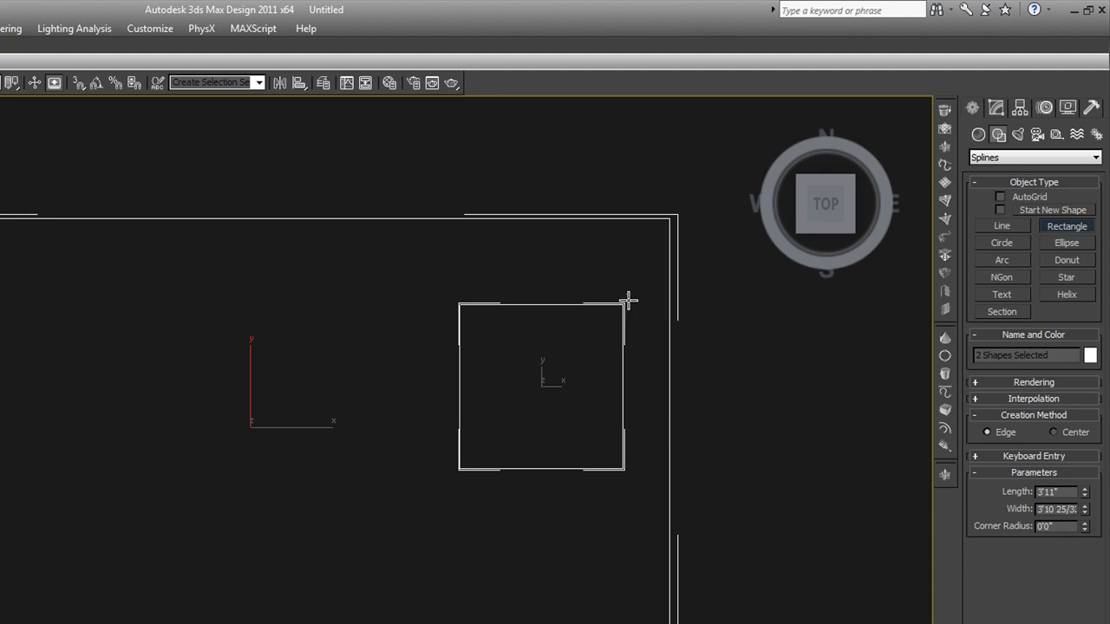
Switch the combined shape to vertex editing and select the large rectangle's upper-left corner vertex
{"action": "left_click", "coordinate": [1001, 107]}
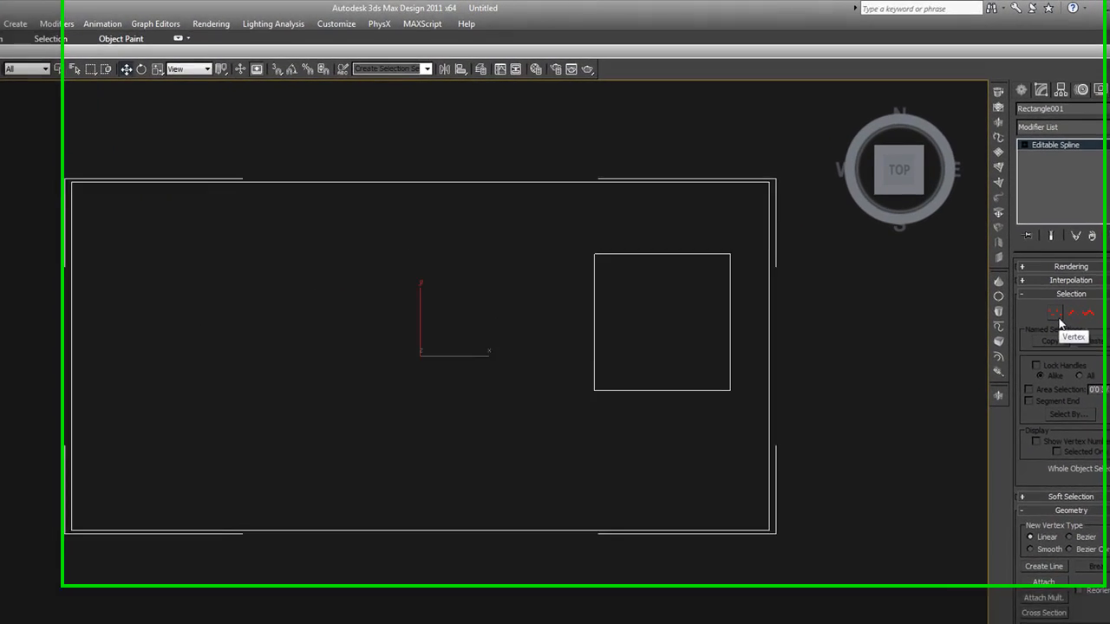
{"action": "left_click", "coordinate": [1057, 315]}
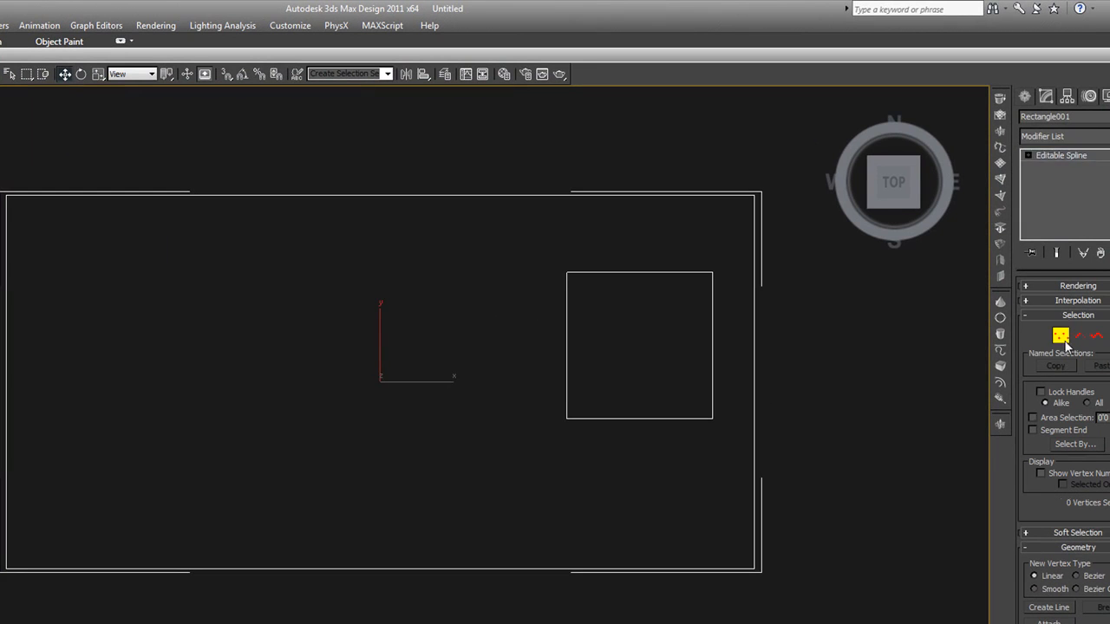
{"action": "left_click", "coordinate": [713, 419]}
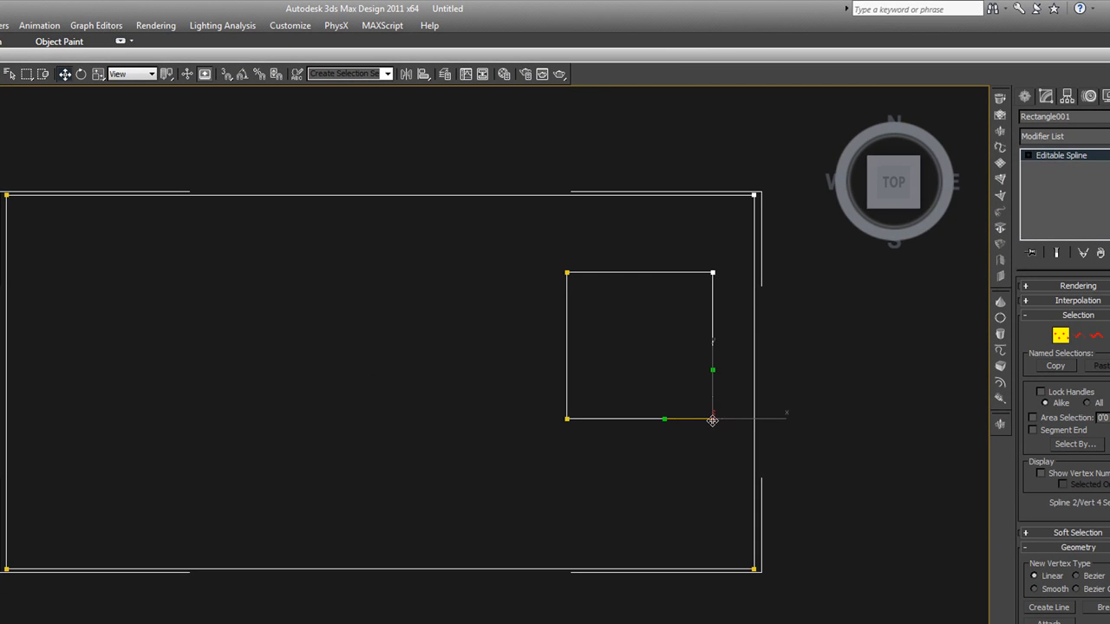
{"action": "mouse_move", "coordinate": [712, 421]}
{"action": "left_mouse_down"}
{"action": "mouse_move", "coordinate": [808, 431]}
{"action": "mouse_move", "coordinate": [694, 435]}
{"action": "mouse_move", "coordinate": [885, 418]}
{"action": "mouse_move", "coordinate": [628, 431]}
{"action": "mouse_move", "coordinate": [795, 422]}
{"action": "mouse_move", "coordinate": [714, 439]}
{"action": "left_mouse_up"}
{"action": "left_click_drag", "start_coordinate": [789, 444], "coordinate": [680, 401]}
{"action": "left_click_drag", "start_coordinate": [0, 182], "coordinate": [38, 258]}
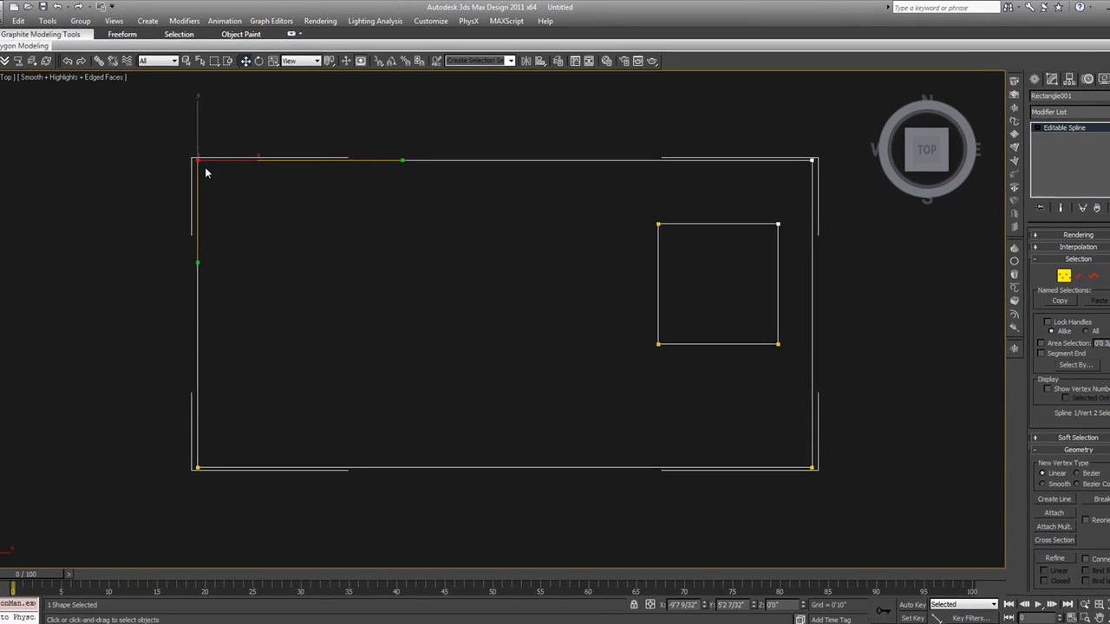
Change the large rectangle's upper-left vertex to the Smooth type and then to Corner
{"action": "right_click", "coordinate": [17, 204]}
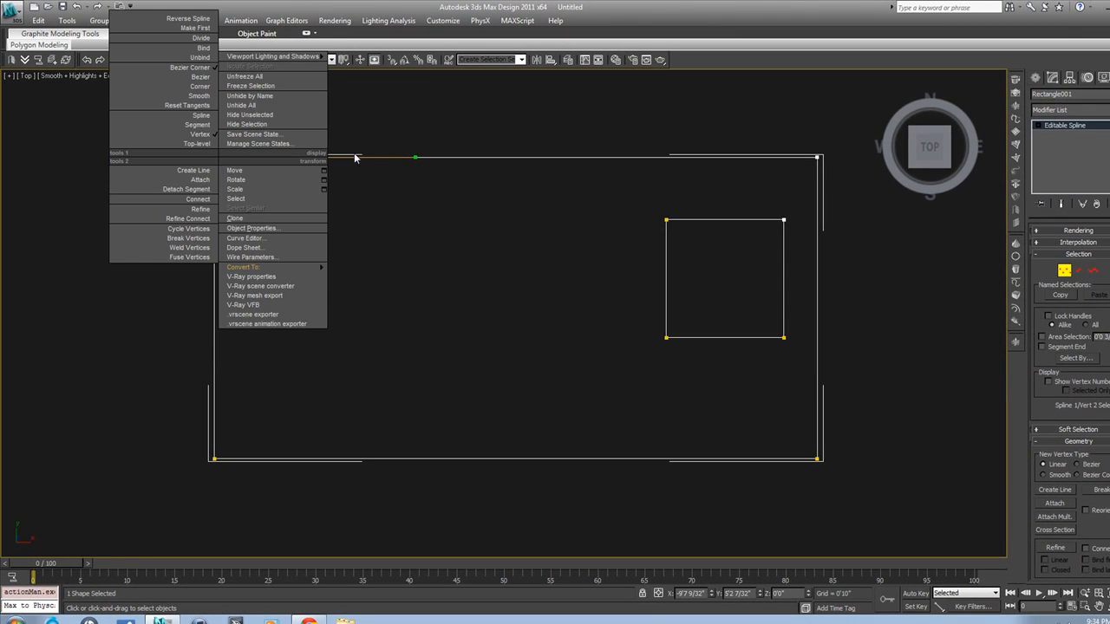
{"action": "left_click", "coordinate": [274, 169]}
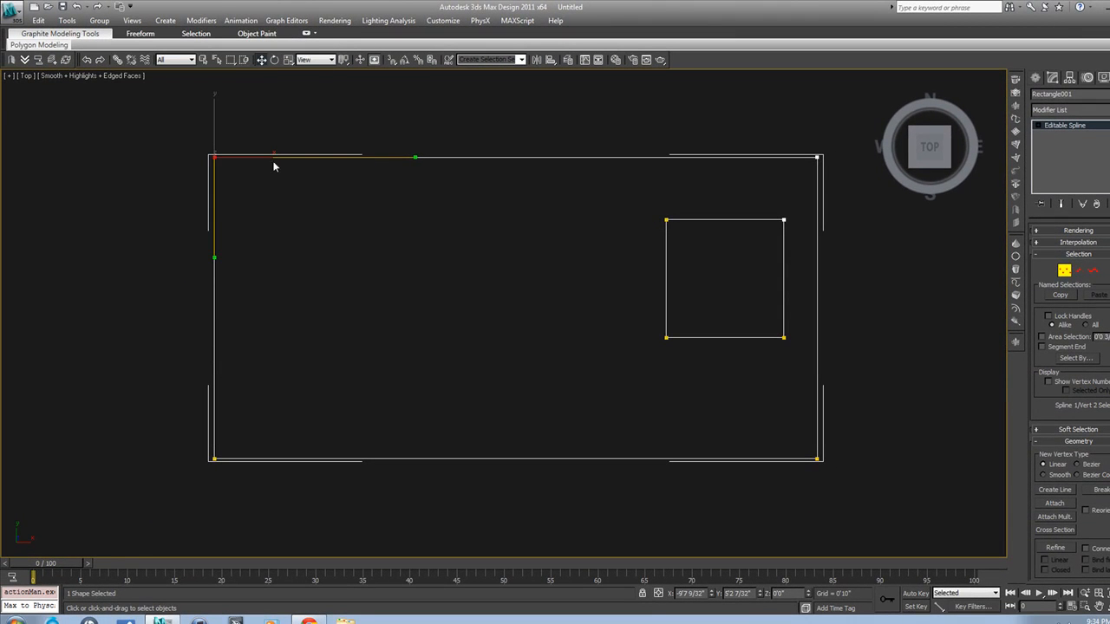
{"action": "right_click", "coordinate": [215, 157]}
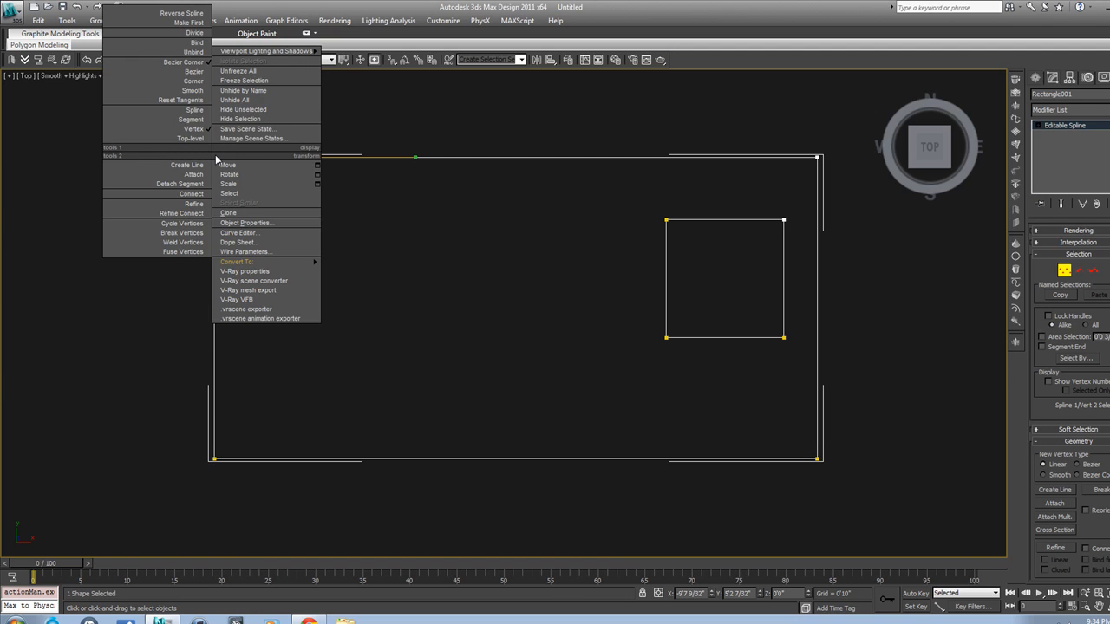
{"action": "left_click", "coordinate": [201, 94]}
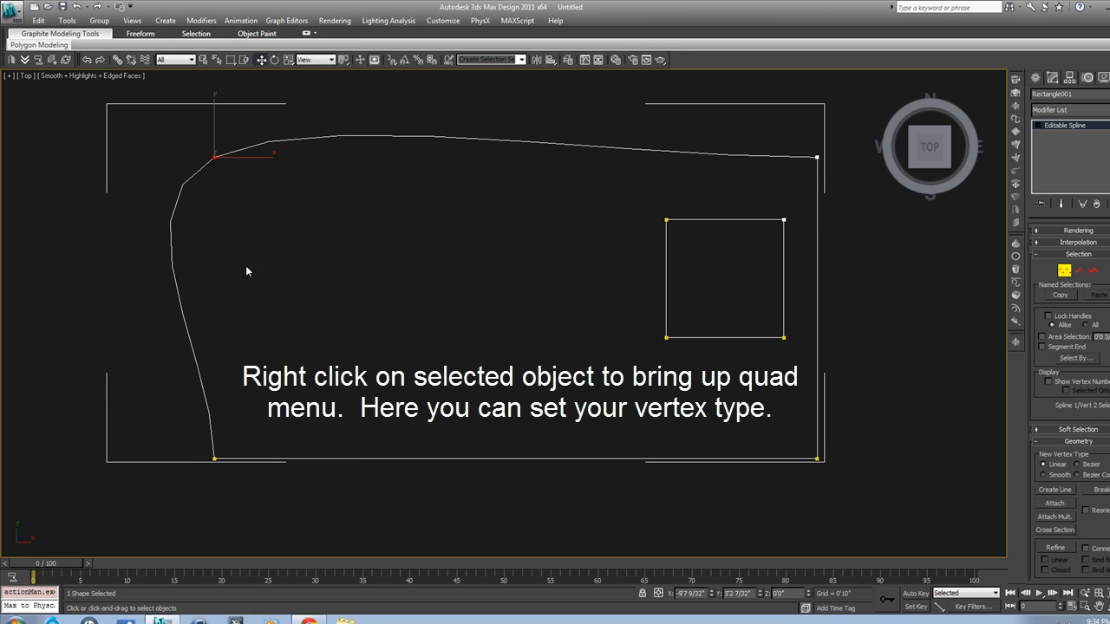
{"action": "right_click", "coordinate": [215, 184]}
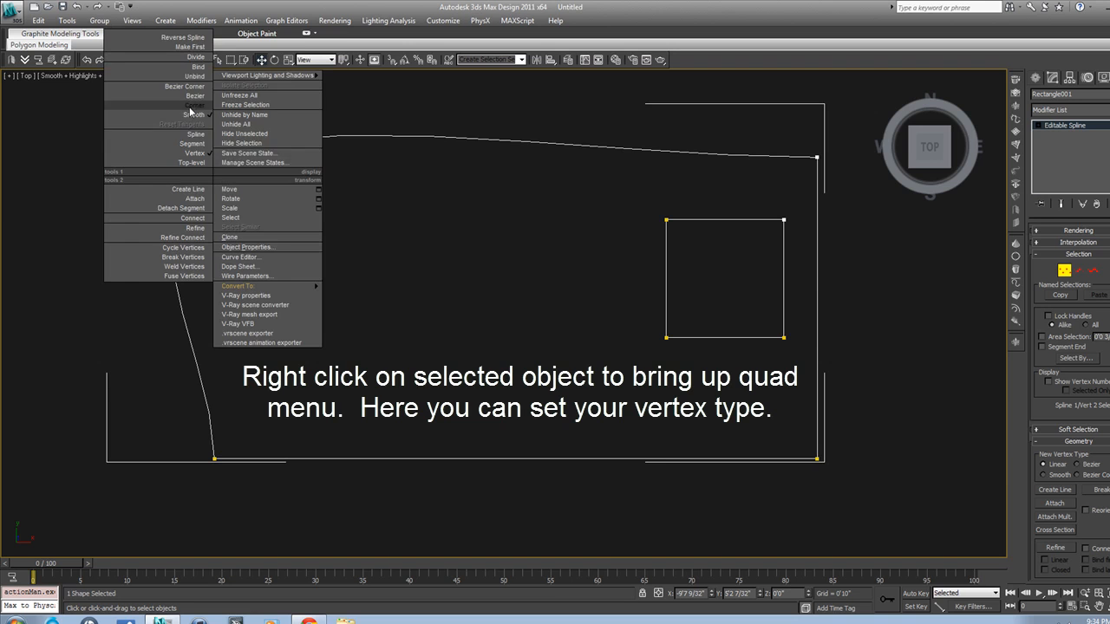
{"action": "left_click", "coordinate": [190, 112]}
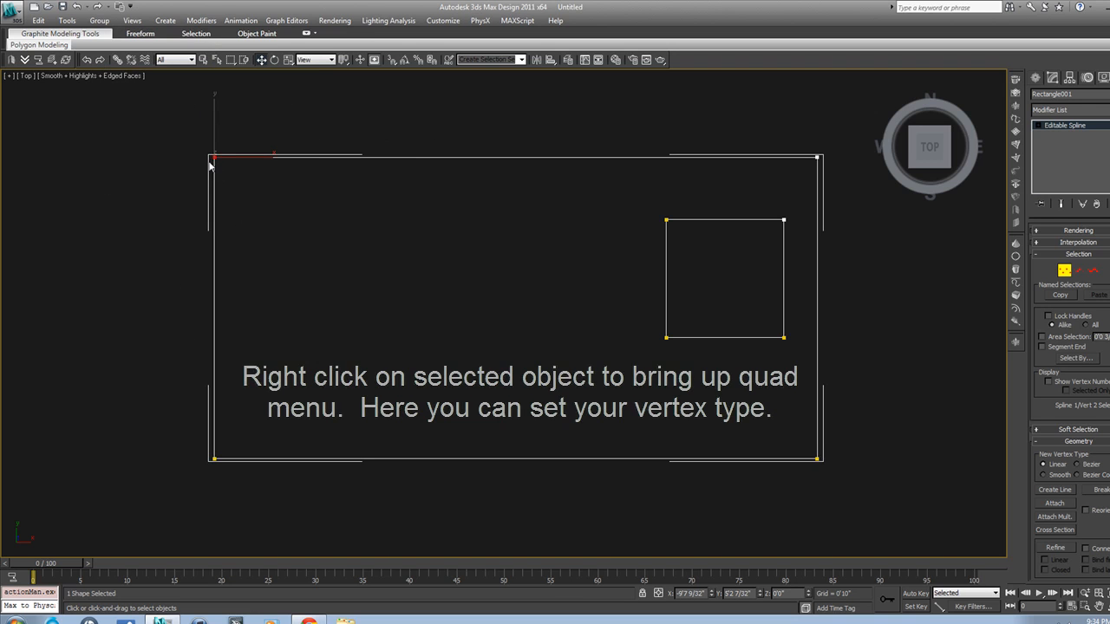
Convert the upper-left vertex to Bezier and pull its left tangent handle downward to reshape both adjoining curves
{"action": "right_click", "coordinate": [213, 159]}
{"action": "left_click", "coordinate": [191, 77]}
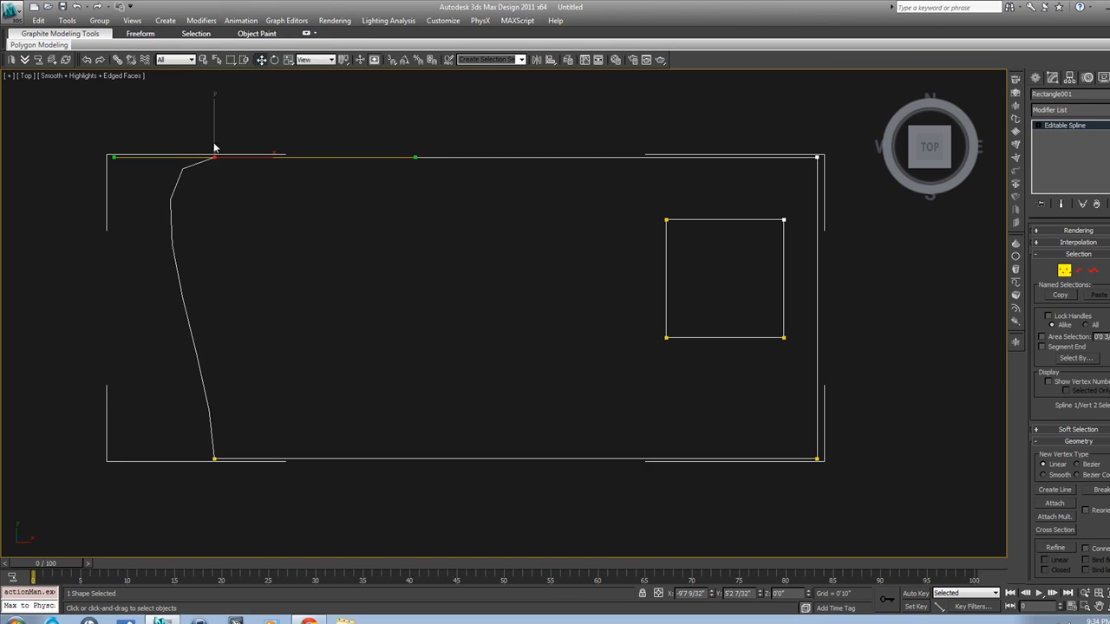
{"action": "left_click_drag", "start_coordinate": [113, 169], "coordinate": [169, 280]}
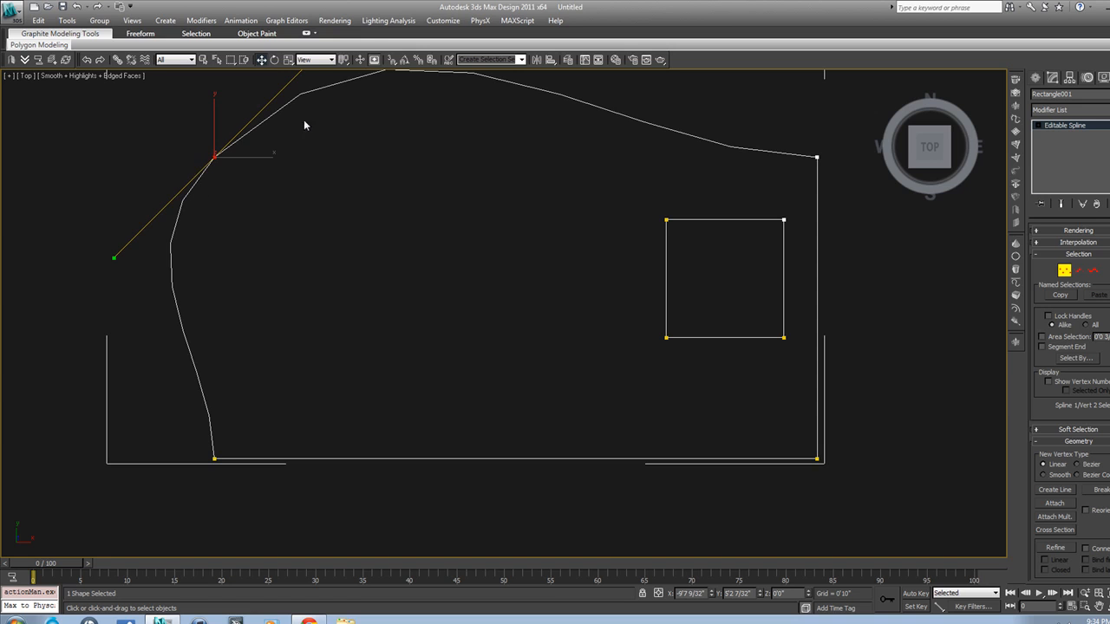
Convert the upper-left vertex to Bezier Corner and move its lower handle independently to straighten the left side
{"action": "right_click", "coordinate": [241, 147]}
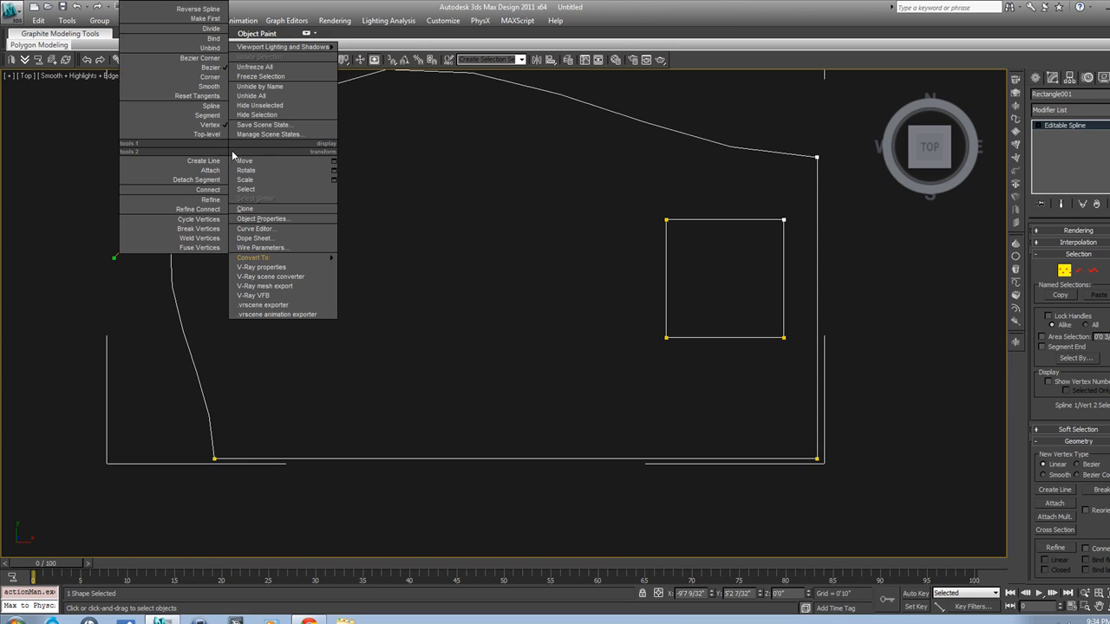
{"action": "left_click", "coordinate": [204, 63]}
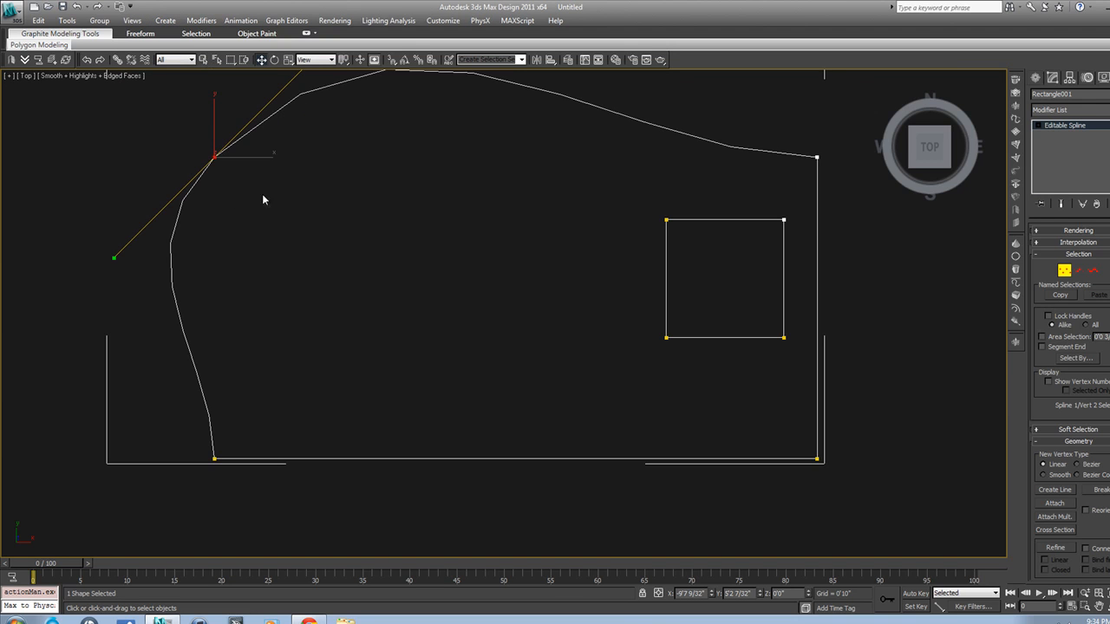
{"action": "left_click_drag", "start_coordinate": [114, 260], "coordinate": [225, 244]}
Set the large rectangle's upper-left vertex to the Corner type
{"action": "right_click", "coordinate": [240, 204]}
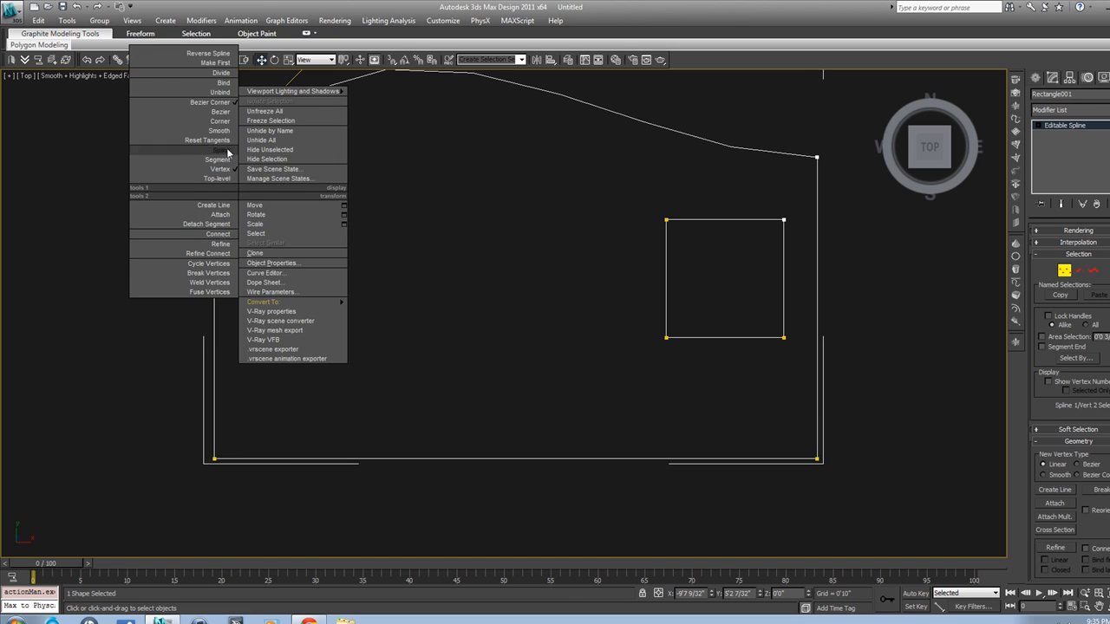
{"action": "left_click", "coordinate": [215, 125]}
Convert all vertices of the large rectangle and inner square to the Corner type and clear the selection
{"action": "left_click_drag", "start_coordinate": [864, 469], "coordinate": [122, 143]}
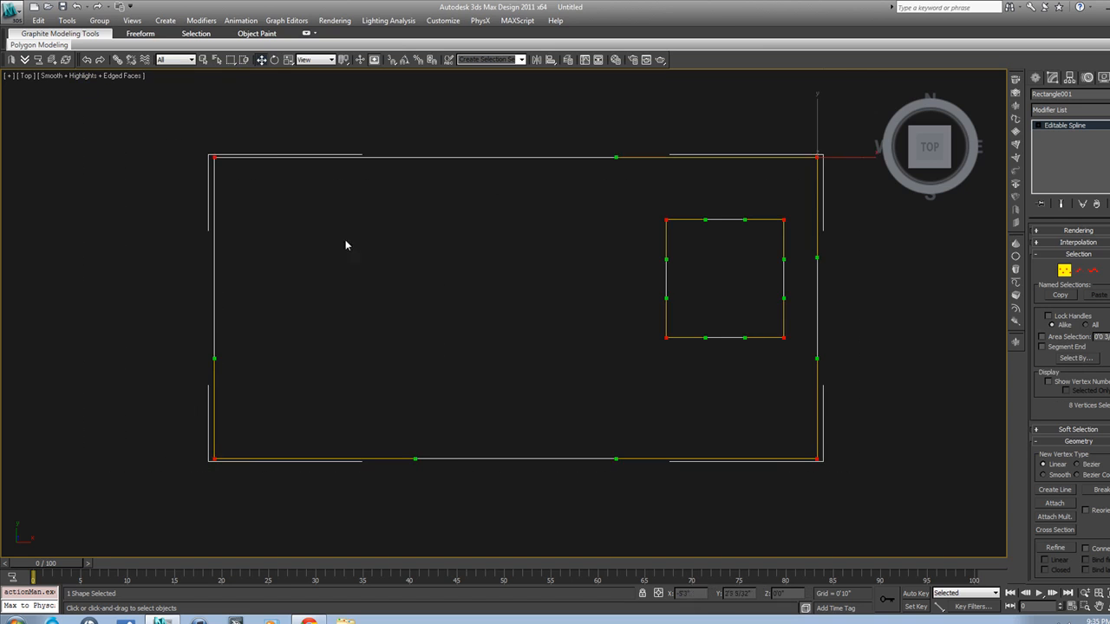
{"action": "right_click", "coordinate": [268, 206]}
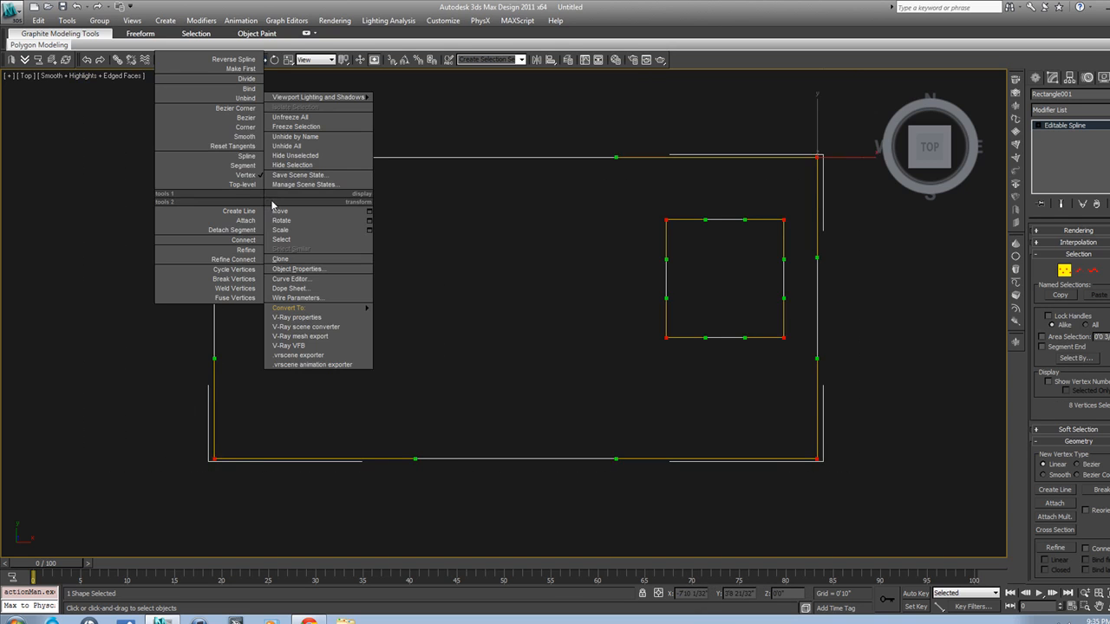
{"action": "left_click", "coordinate": [272, 129]}
{"action": "left_click", "coordinate": [606, 123]}
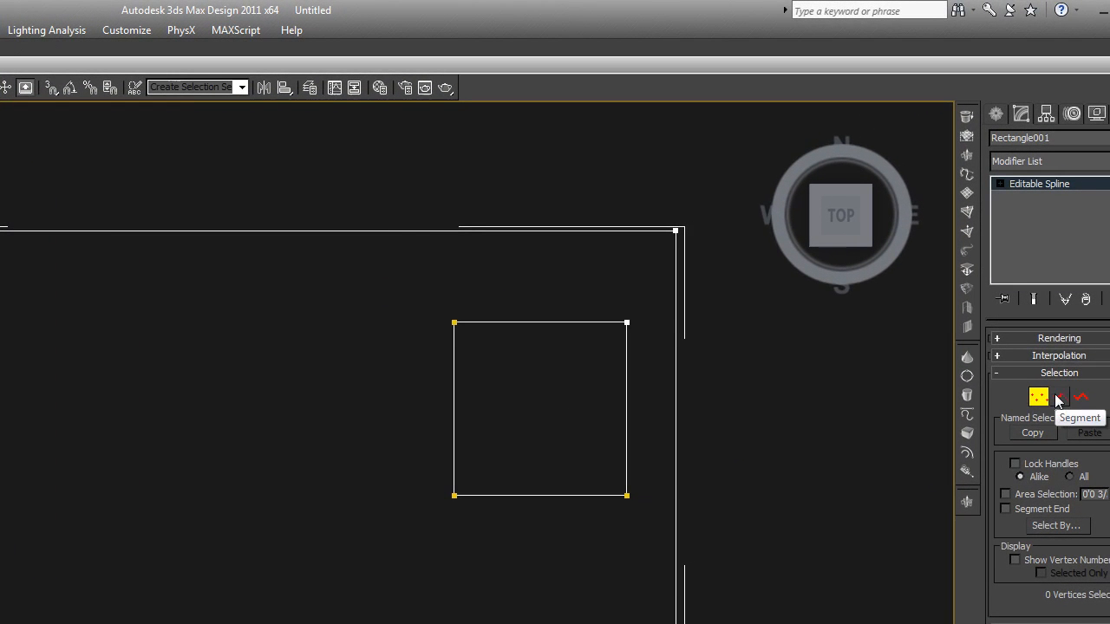
Switch sub-object editing from vertices to segments and then to splines, and select the large rectangle's spline
{"action": "left_click", "coordinate": [1060, 397]}
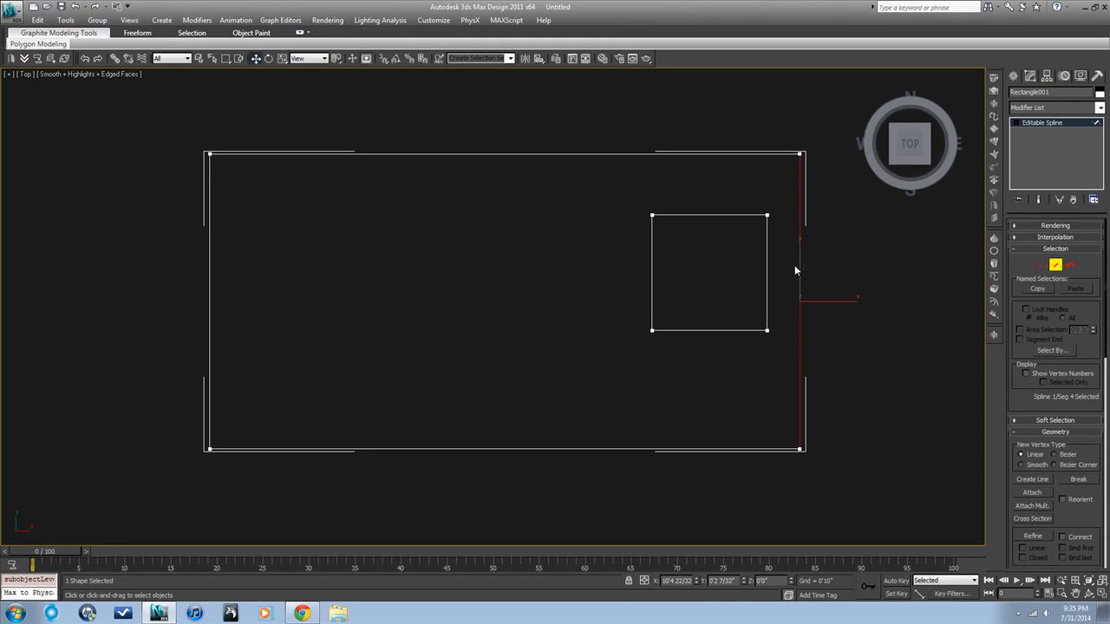
{"action": "left_click", "coordinate": [1070, 270]}
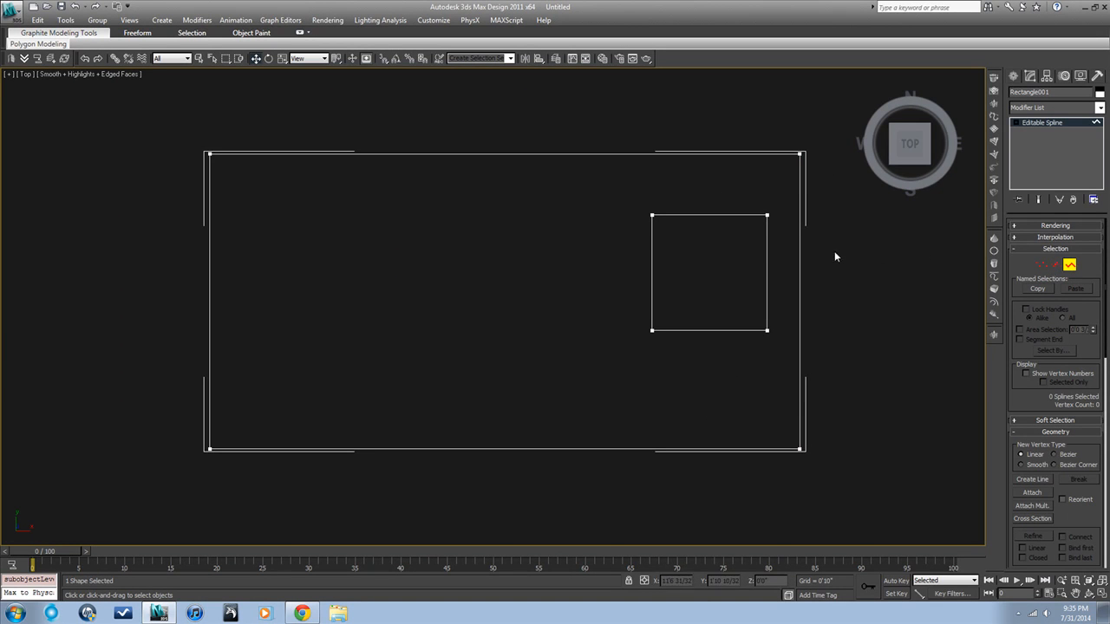
{"action": "left_click", "coordinate": [797, 237]}
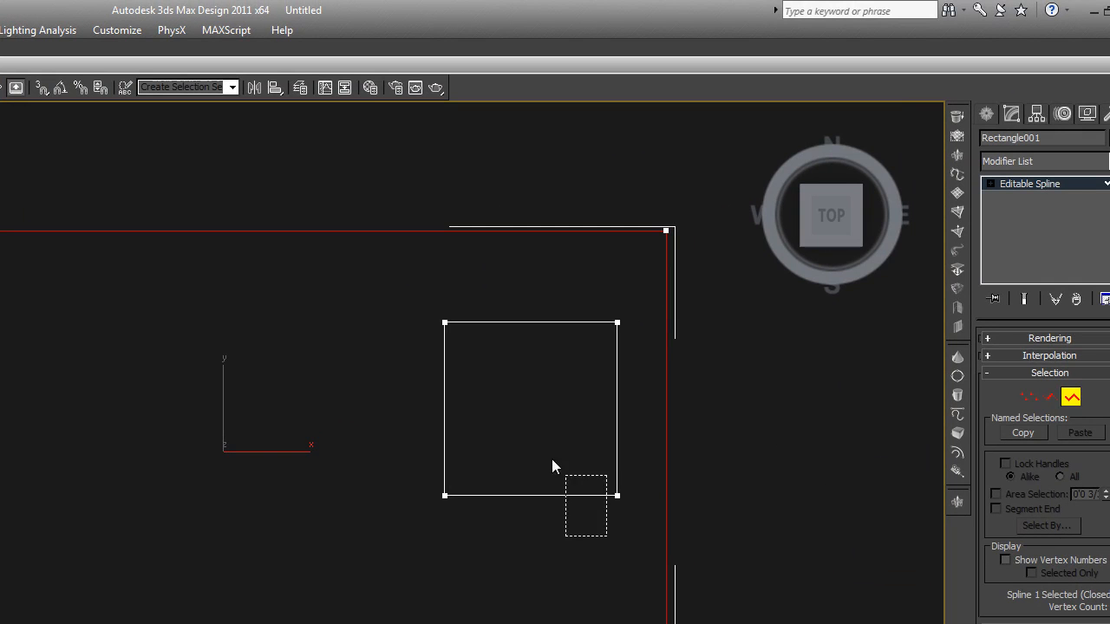
Select the inner square's spline and copy it three times toward the left to form an evenly spaced row
{"action": "left_click_drag", "start_coordinate": [526, 436], "coordinate": [524, 431]}
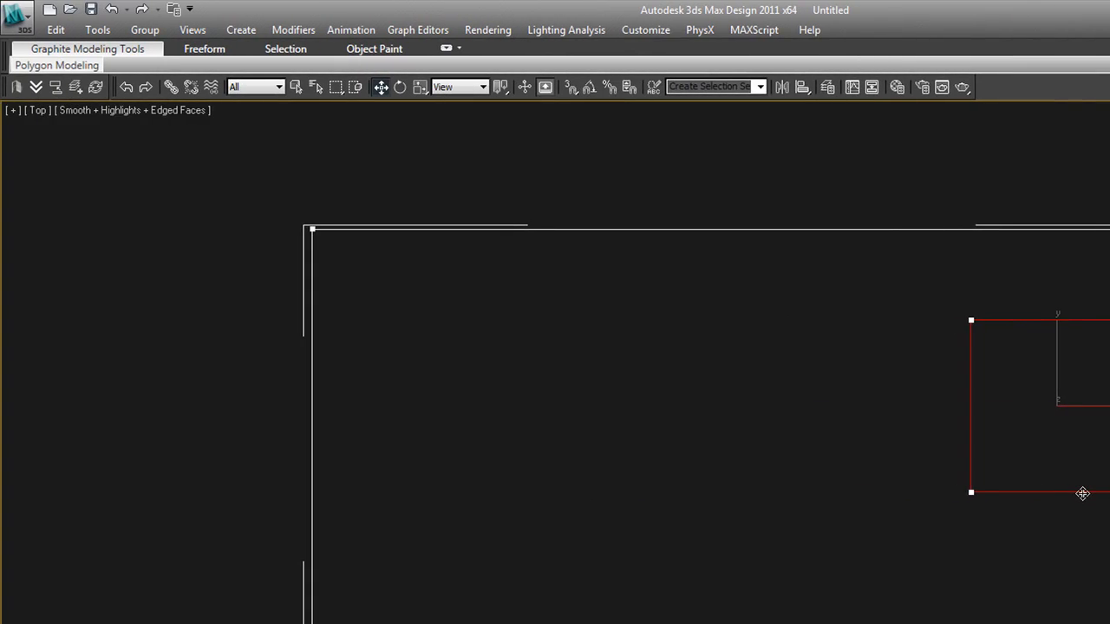
{"action": "left_click_drag", "start_coordinate": [1082, 493], "coordinate": [874, 448], "text": "shift"}
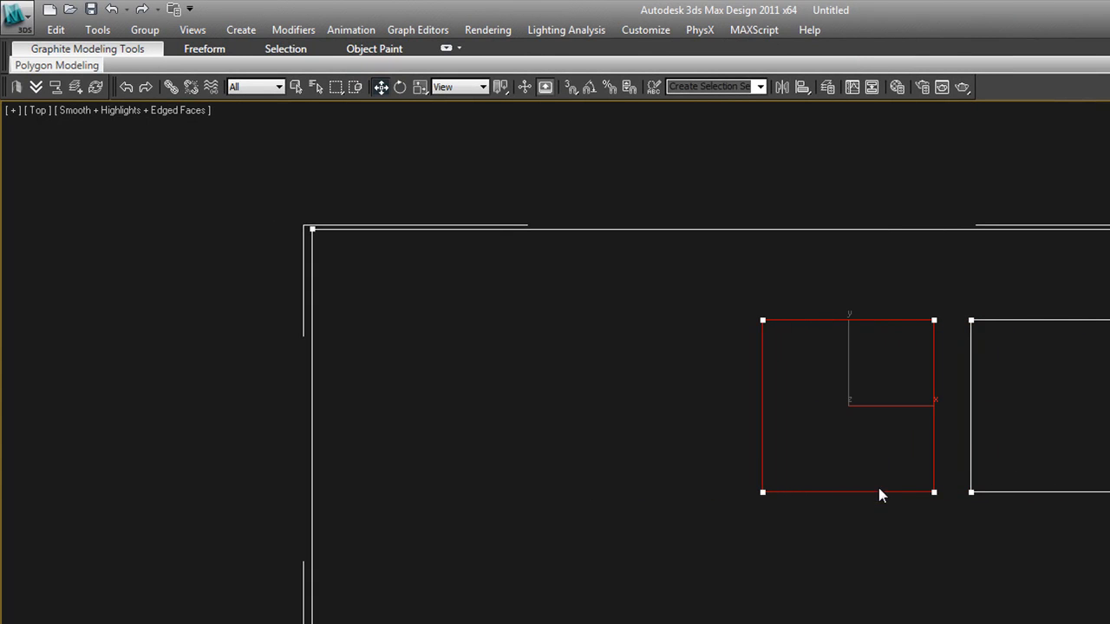
{"action": "left_click_drag", "start_coordinate": [880, 492], "coordinate": [672, 496], "text": "shift"}
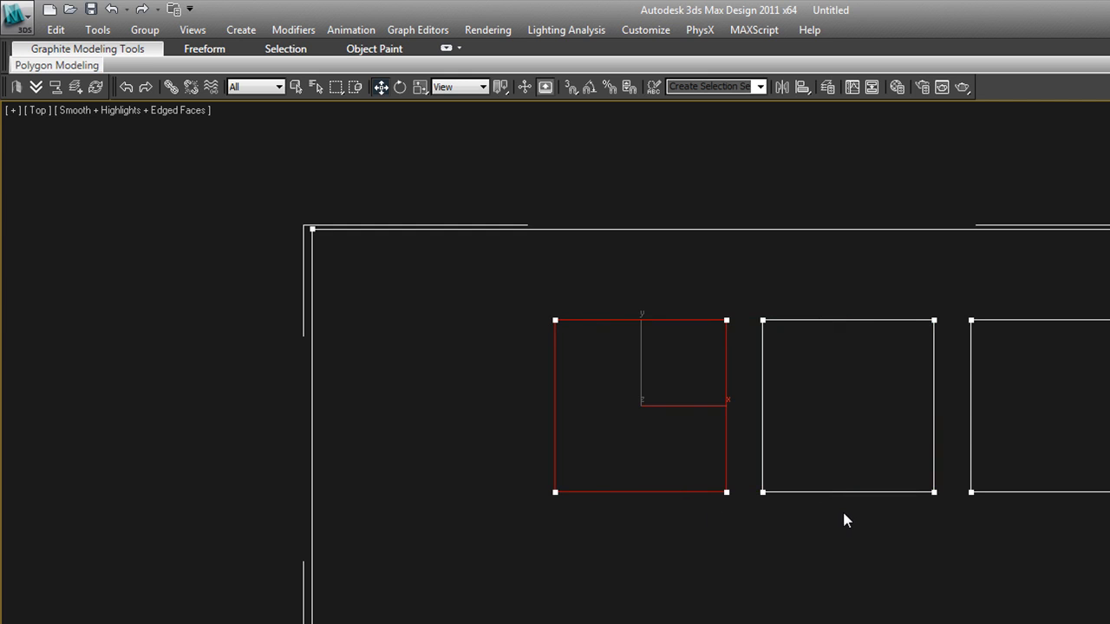
{"action": "left_click_drag", "start_coordinate": [712, 492], "coordinate": [500, 484], "text": "shift"}
Examine the large rectangle and its row of squares from an angle, and return to the Top view
{"action": "scroll", "coordinate": [607, 542], "scroll_direction": "down", "scroll_amount": 3}
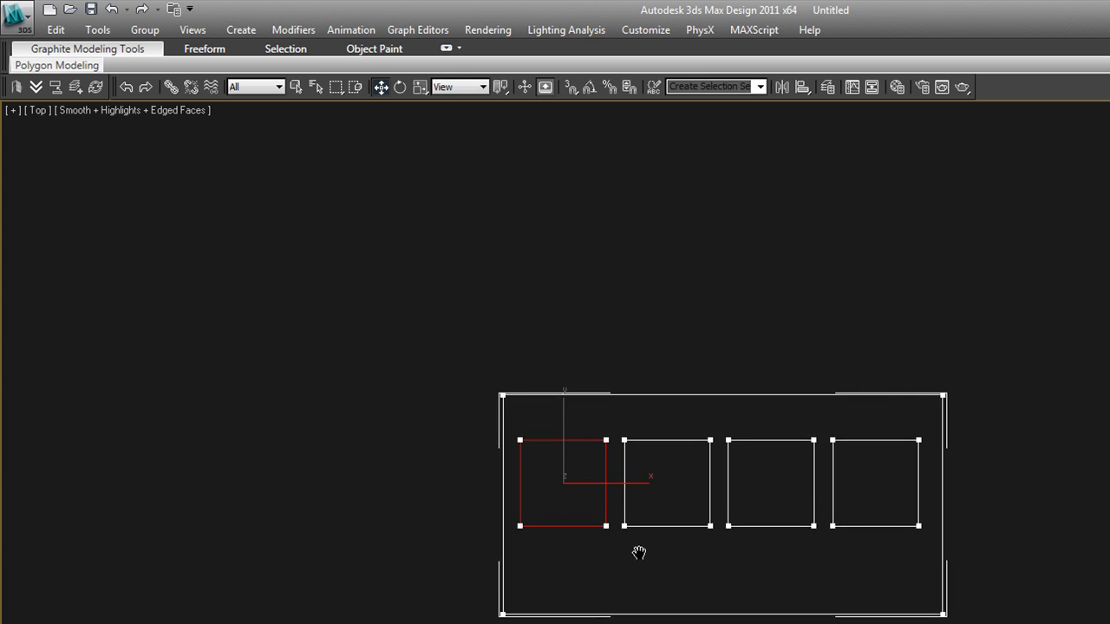
{"action": "middle_click_drag", "start_coordinate": [636, 556], "coordinate": [685, 487], "text": "alt"}
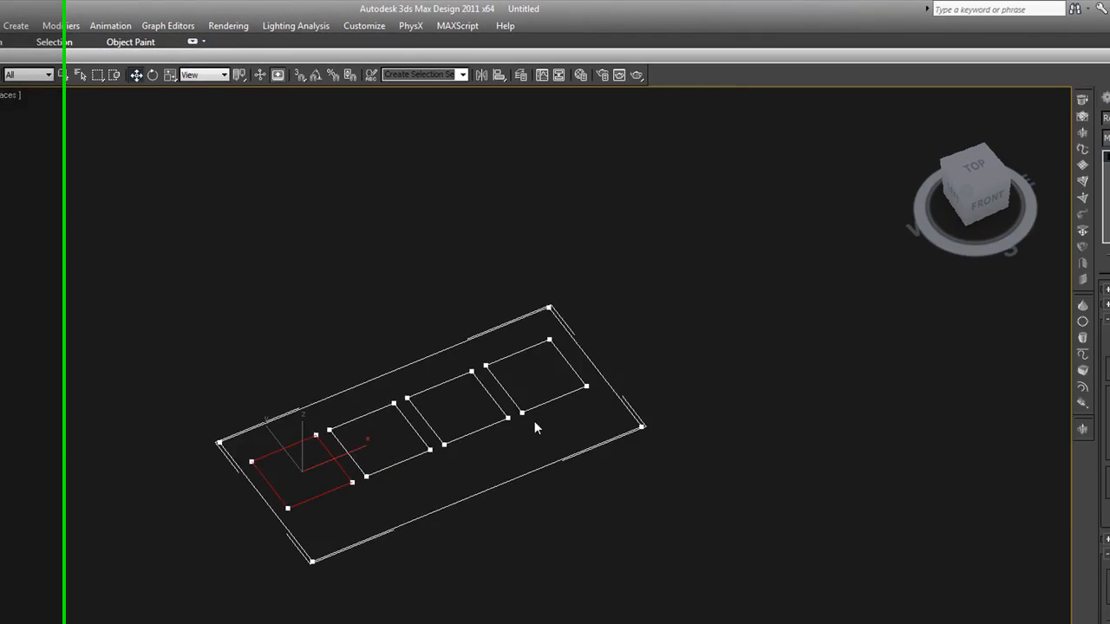
{"action": "left_click", "coordinate": [1045, 326]}
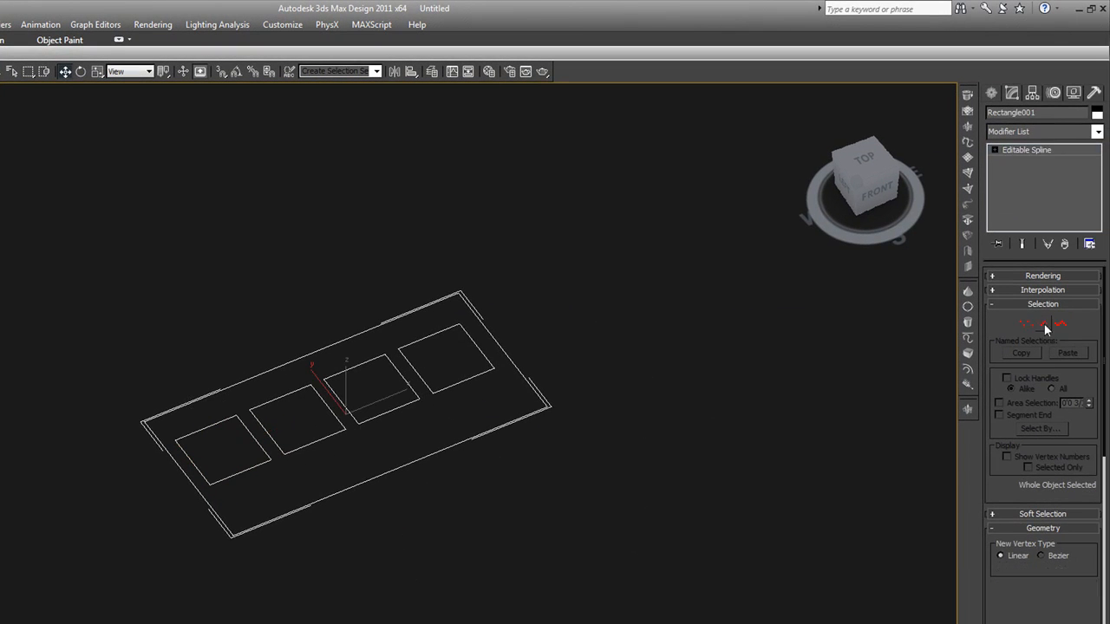
{"action": "left_click", "coordinate": [535, 344]}
{"action": "left_click_drag", "start_coordinate": [552, 419], "coordinate": [530, 411]}
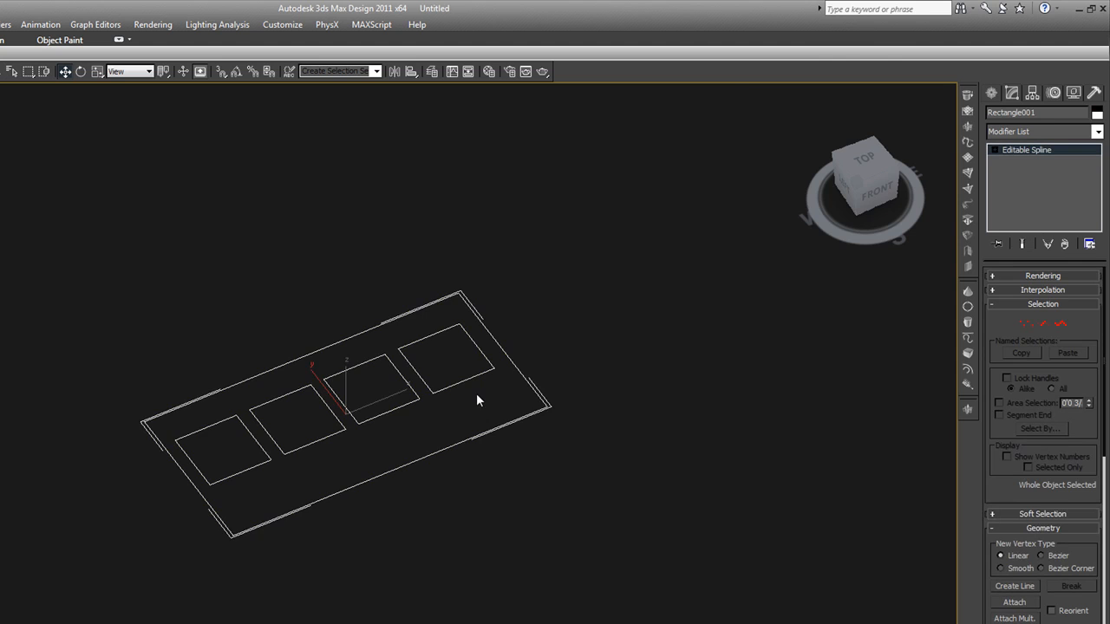
{"action": "key", "text": "t"}
{"action": "scroll", "coordinate": [490, 396], "scroll_direction": "up", "scroll_amount": 2}
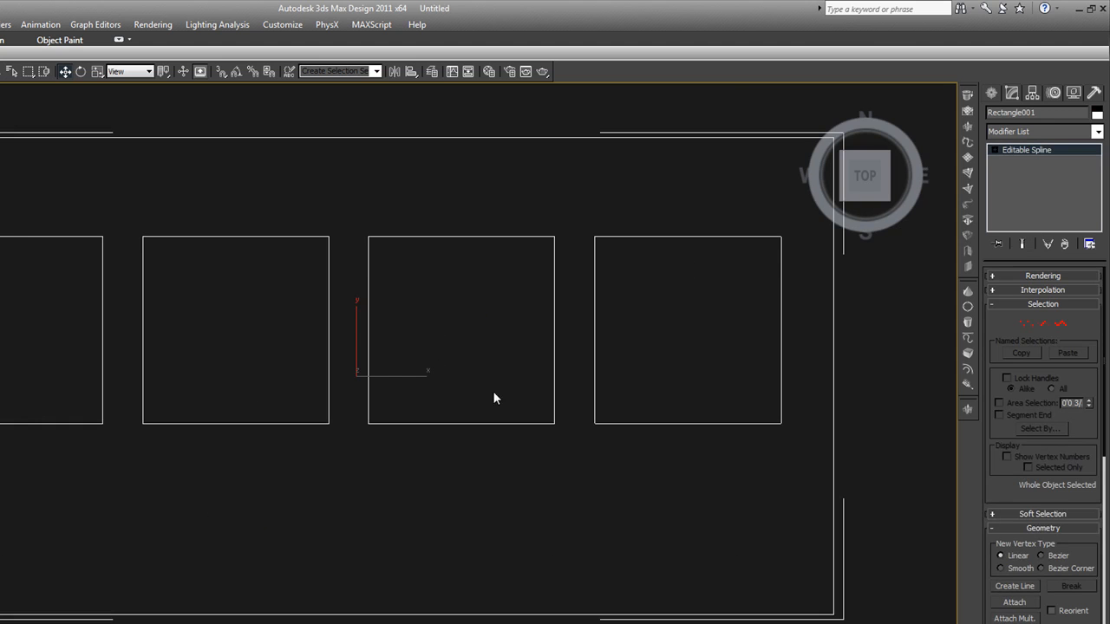
{"action": "left_click", "coordinate": [880, 447]}
{"action": "scroll", "coordinate": [858, 438], "scroll_direction": "down", "scroll_amount": 2}
{"action": "left_click_drag", "start_coordinate": [858, 440], "coordinate": [822, 435]}
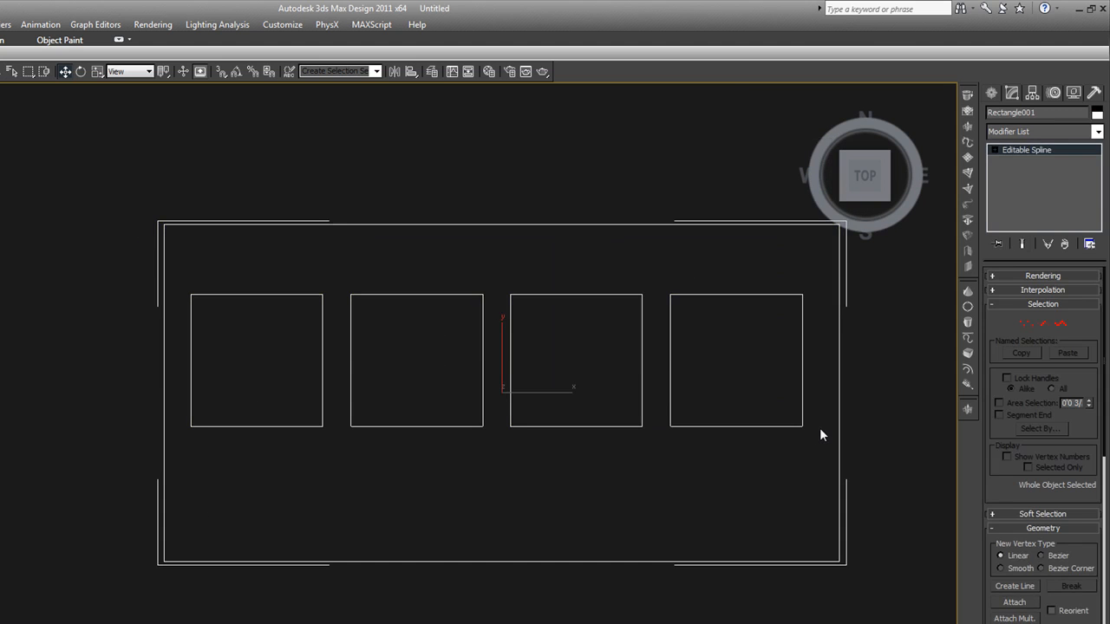
Delete the bottom segment of the rightmost square at segment level
{"action": "left_click", "coordinate": [1044, 325]}
{"action": "left_click_drag", "start_coordinate": [796, 453], "coordinate": [747, 400]}
{"action": "left_click", "coordinate": [747, 401]}
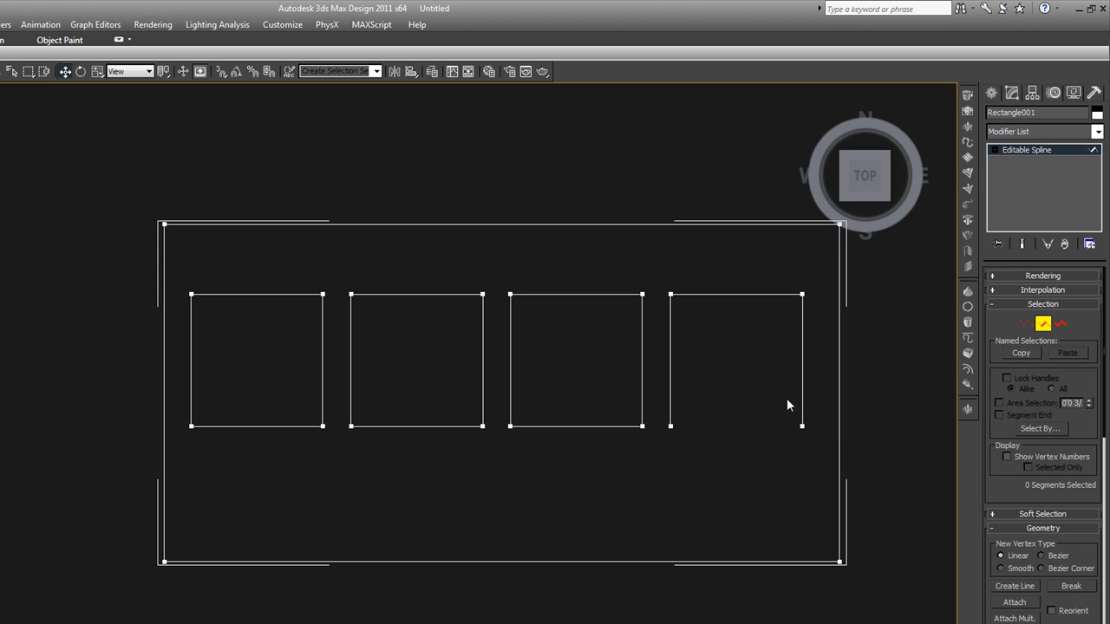
Close the rightmost square by joining its two open lower vertices with the Connect command
{"action": "key", "text": "1"}
{"action": "left_click_drag", "start_coordinate": [669, 428], "coordinate": [802, 427]}
{"action": "key", "text": "ctrl+z"}
{"action": "scroll", "coordinate": [1045, 410], "scroll_direction": "down", "scroll_amount": 1}
{"action": "scroll", "coordinate": [1045, 393], "scroll_direction": "down", "scroll_amount": 10}
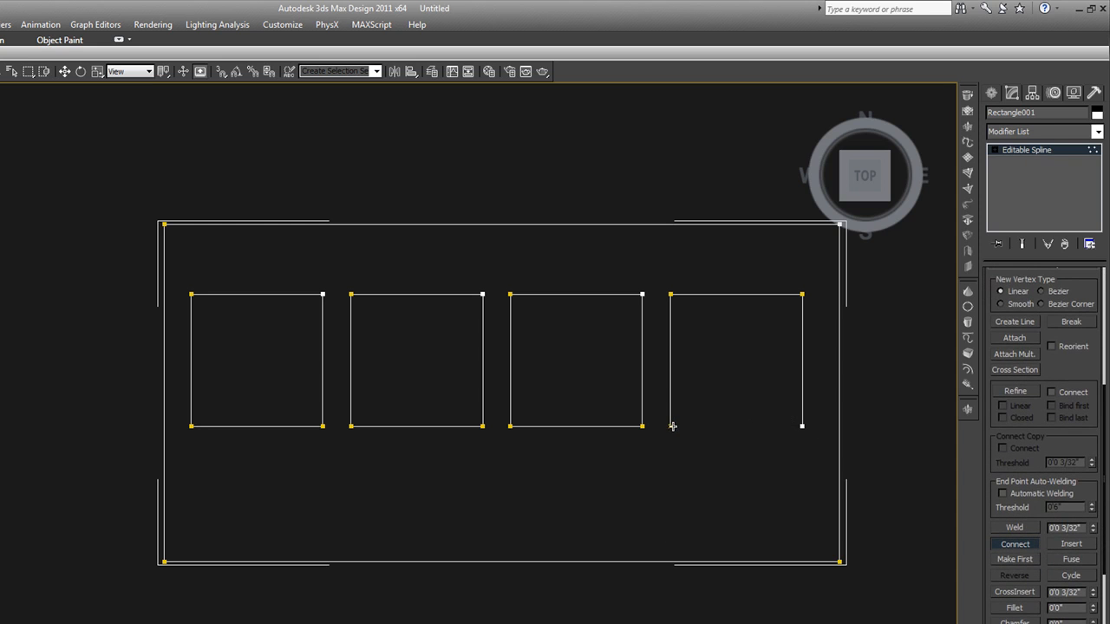
{"action": "left_click_drag", "start_coordinate": [801, 427], "coordinate": [802, 426]}
{"action": "right_click", "coordinate": [860, 443]}
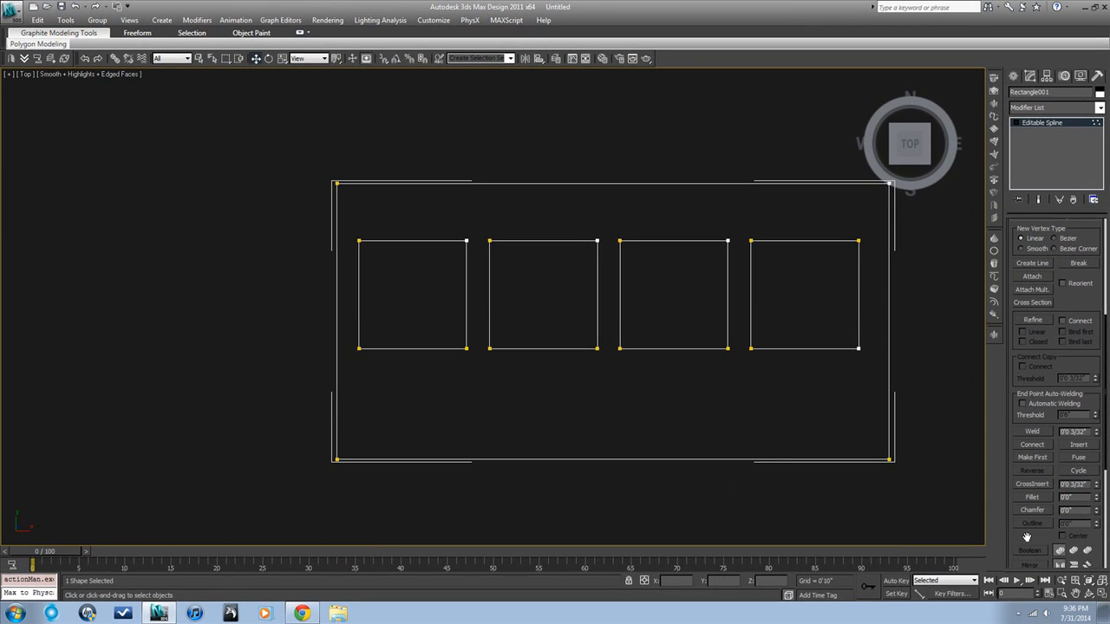
Insert two vertices on the large rectangle's bottom edge and one on its right edge with Refine
{"action": "left_click_drag", "start_coordinate": [1027, 537], "coordinate": [1027, 536]}
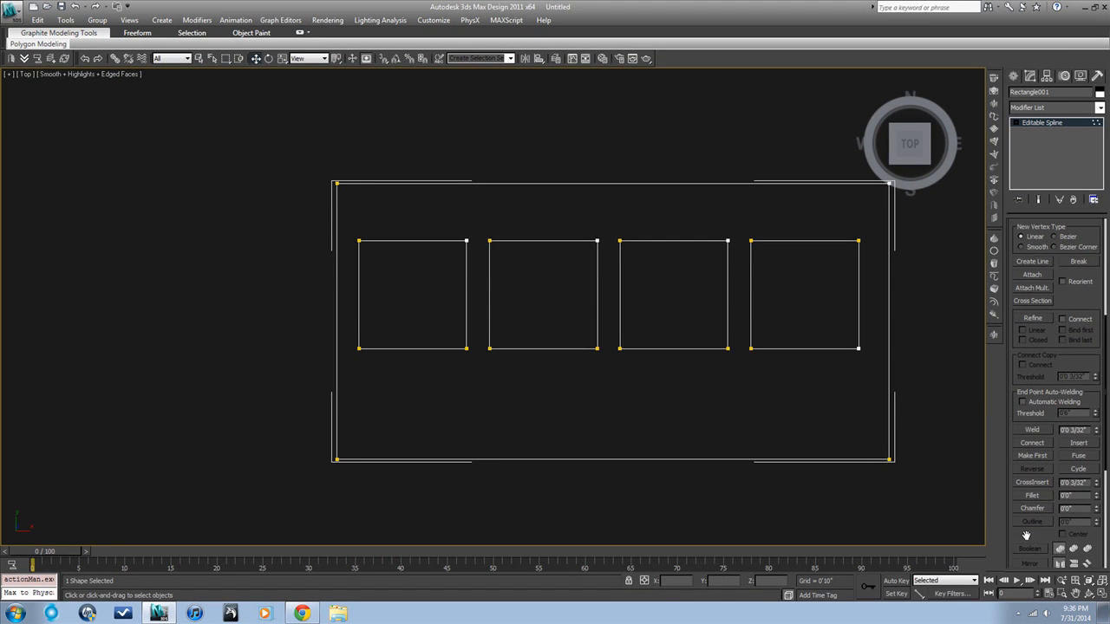
{"action": "left_click", "coordinate": [1033, 319]}
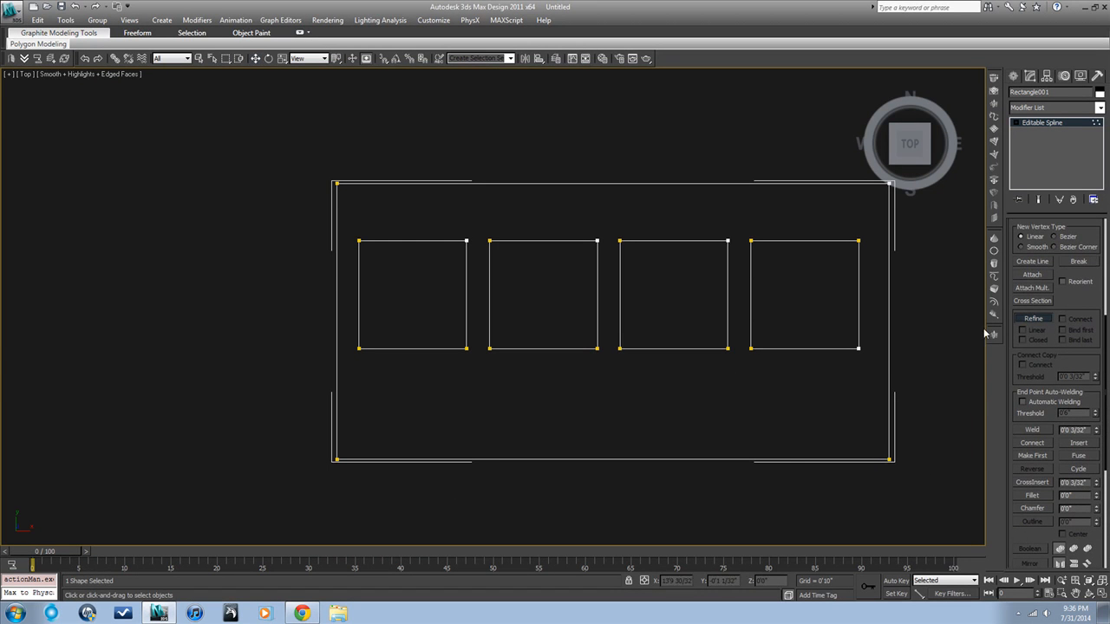
{"action": "left_click", "coordinate": [777, 460]}
{"action": "left_click", "coordinate": [614, 460]}
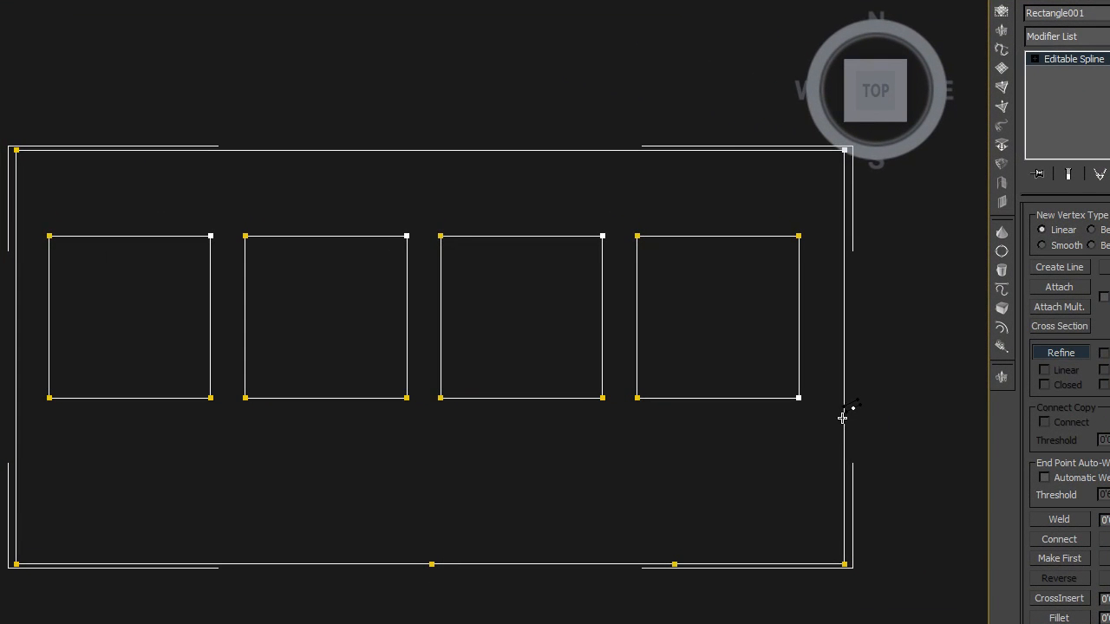
{"action": "right_click", "coordinate": [712, 521]}
Try moving the right-hand inserted vertex of the bottom edge up and slightly left, and undo the move
{"action": "left_click_drag", "start_coordinate": [701, 596], "coordinate": [626, 510]}
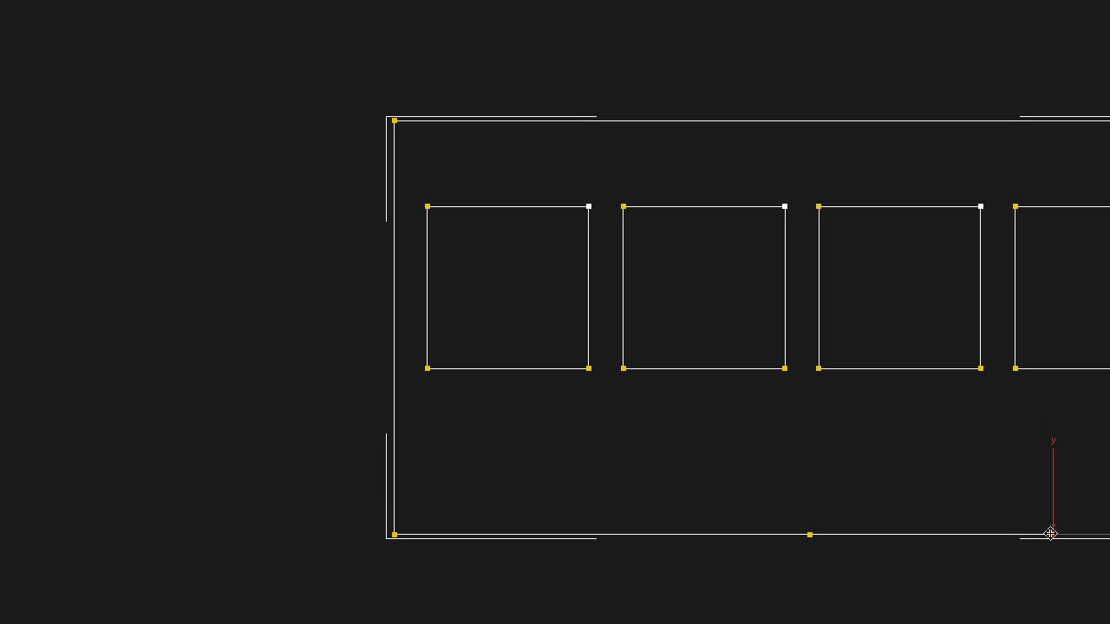
{"action": "left_click_drag", "start_coordinate": [1050, 534], "coordinate": [1023, 476]}
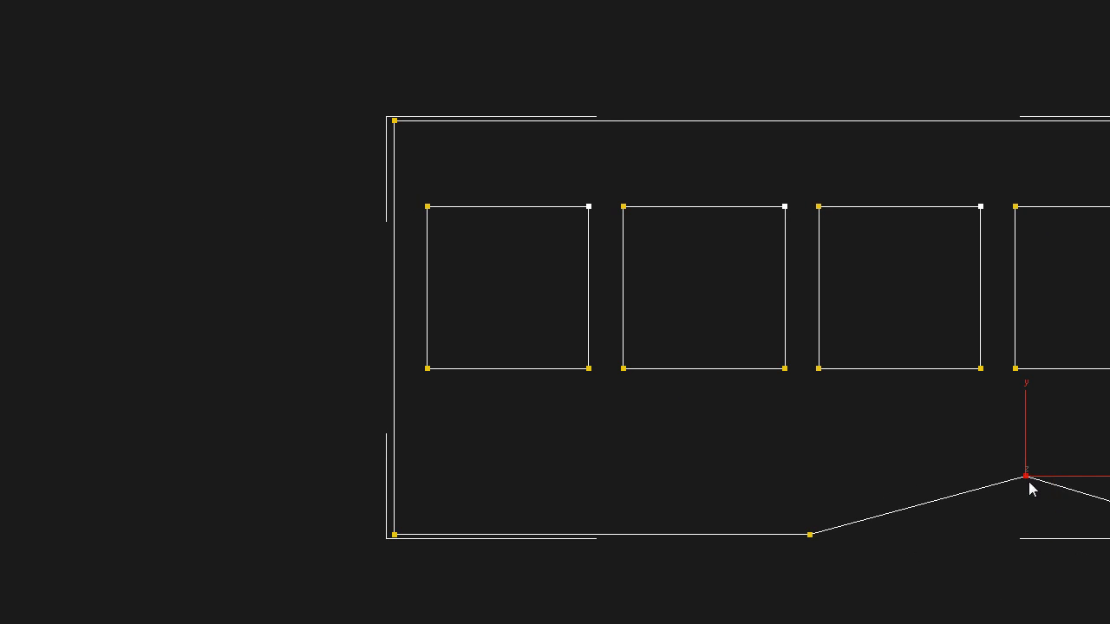
{"action": "key", "text": "ctrl+z"}
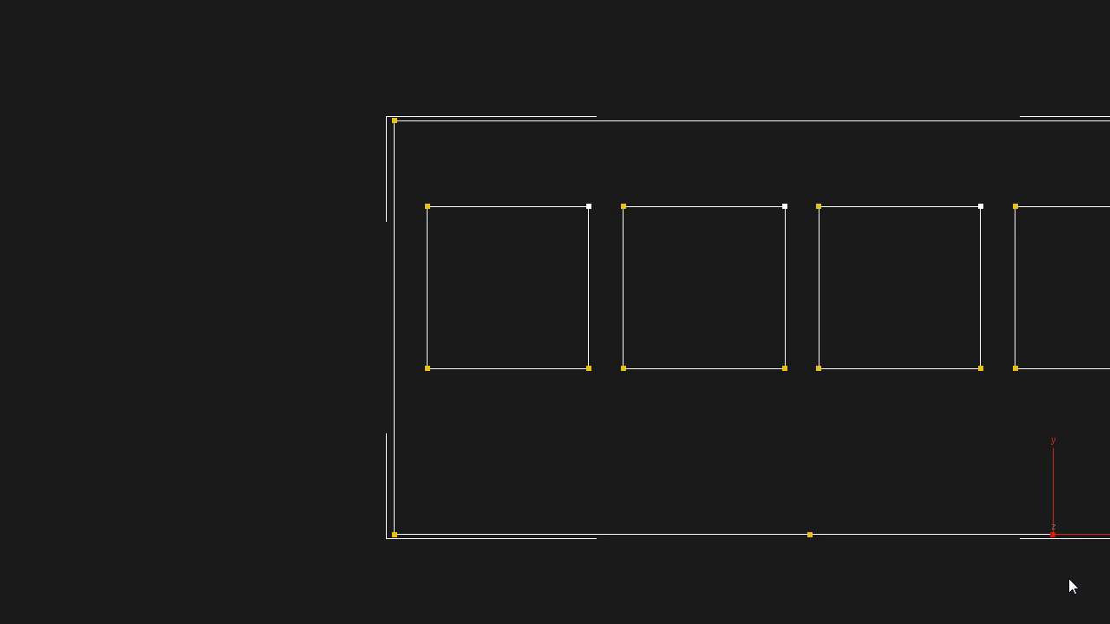
Show the transform gizmo, try moving the same vertex within the XY plane, and undo that move
{"action": "key", "text": "w"}
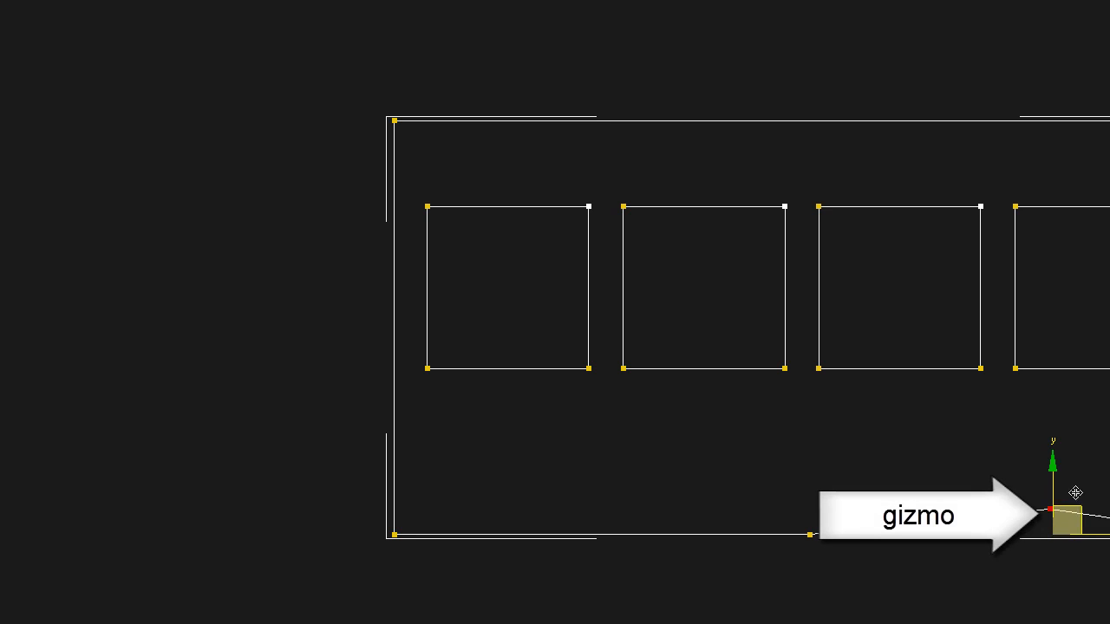
{"action": "left_click_drag", "start_coordinate": [1082, 518], "coordinate": [983, 527]}
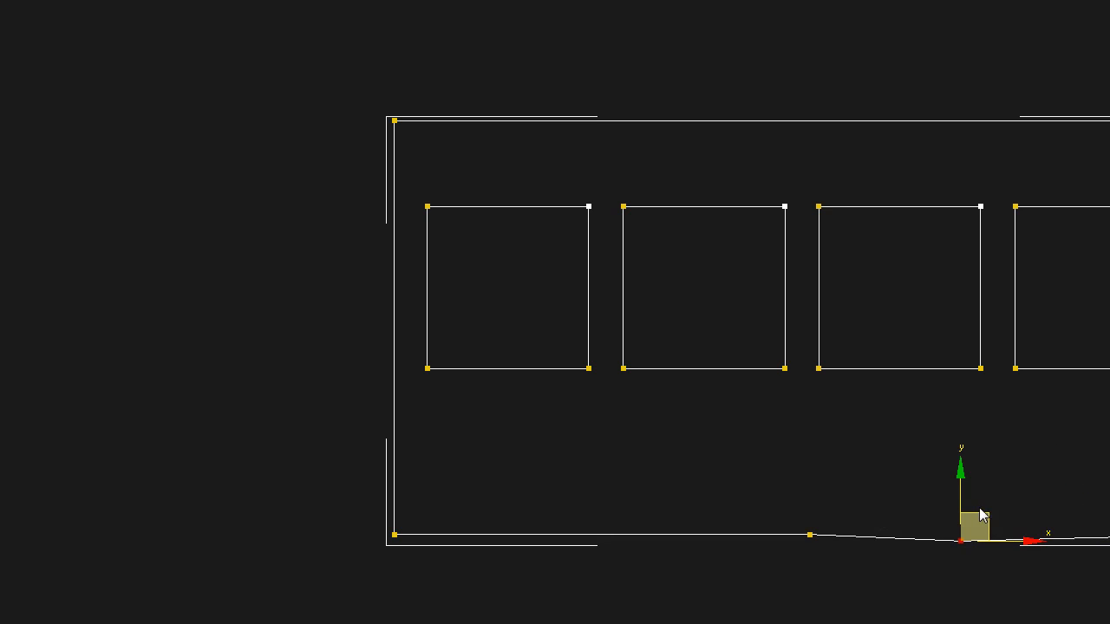
{"action": "key", "text": "ctrl+z"}
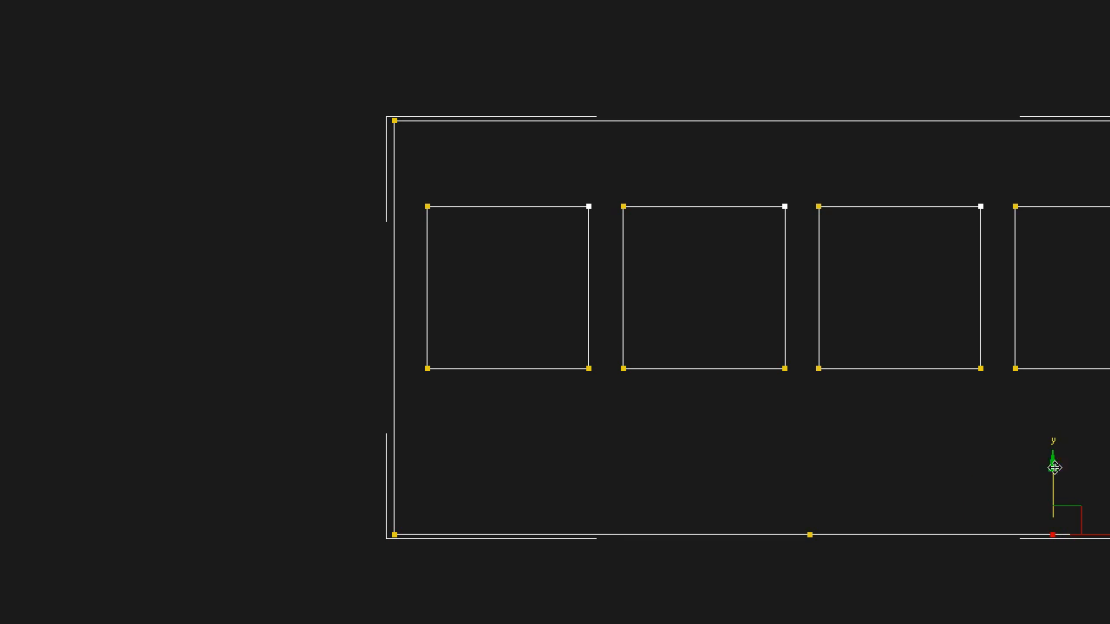
Try moving the vertex along single axes with the transform gizmo, and compare dragging it with the gizmo hidden
{"action": "left_click_drag", "start_coordinate": [1052, 459], "coordinate": [1048, 450]}
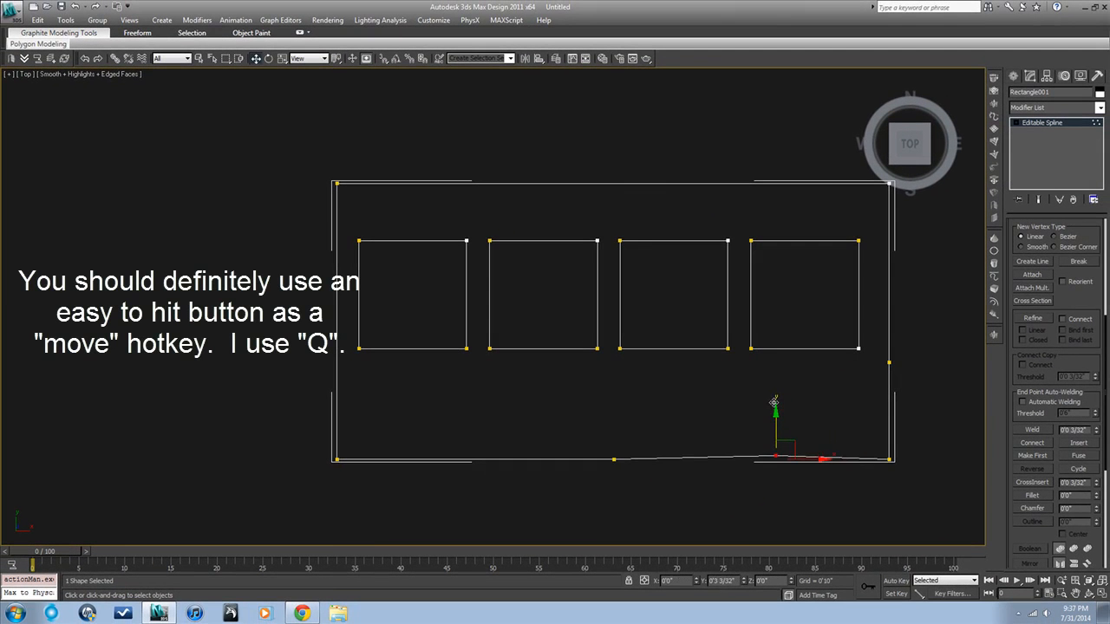
{"action": "left_click_drag", "start_coordinate": [774, 402], "coordinate": [753, 350]}
{"action": "left_click_drag", "start_coordinate": [823, 401], "coordinate": [791, 438]}
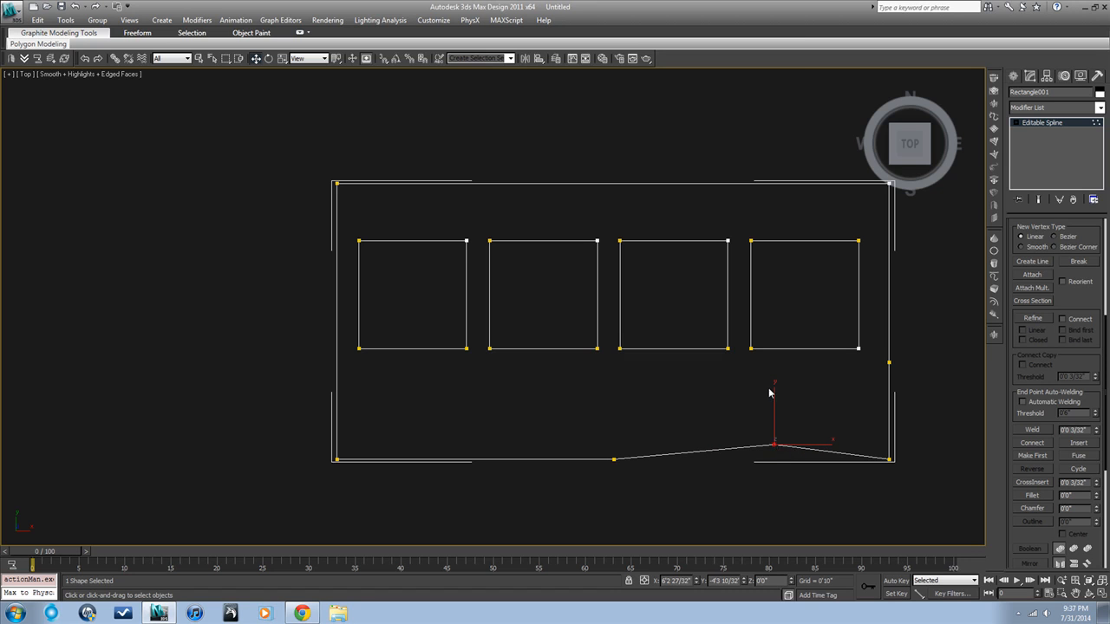
{"action": "mouse_move", "coordinate": [775, 445]}
{"action": "left_mouse_down"}
{"action": "mouse_move", "coordinate": [743, 408]}
{"action": "mouse_move", "coordinate": [743, 426]}
{"action": "mouse_move", "coordinate": [778, 451]}
{"action": "left_mouse_up"}
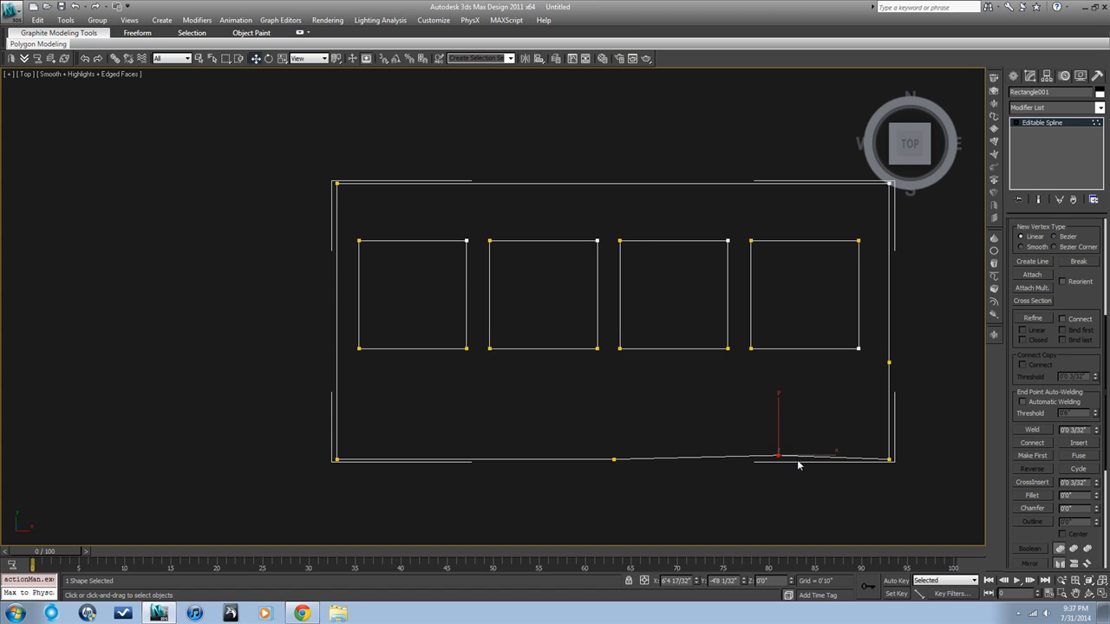
{"action": "mouse_move", "coordinate": [785, 445]}
{"action": "left_mouse_down"}
{"action": "mouse_move", "coordinate": [781, 424]}
{"action": "mouse_move", "coordinate": [748, 415]}
{"action": "mouse_move", "coordinate": [794, 455]}
{"action": "mouse_move", "coordinate": [731, 423]}
{"action": "mouse_move", "coordinate": [728, 509]}
{"action": "mouse_move", "coordinate": [746, 427]}
{"action": "mouse_move", "coordinate": [784, 467]}
{"action": "mouse_move", "coordinate": [746, 446]}
{"action": "mouse_move", "coordinate": [785, 455]}
{"action": "mouse_move", "coordinate": [787, 443]}
{"action": "mouse_move", "coordinate": [792, 464]}
{"action": "left_mouse_up"}
Delete the two inserted vertices on the large rectangle's bottom edge and the one on its right edge
{"action": "left_click_drag", "start_coordinate": [588, 409], "coordinate": [838, 491]}
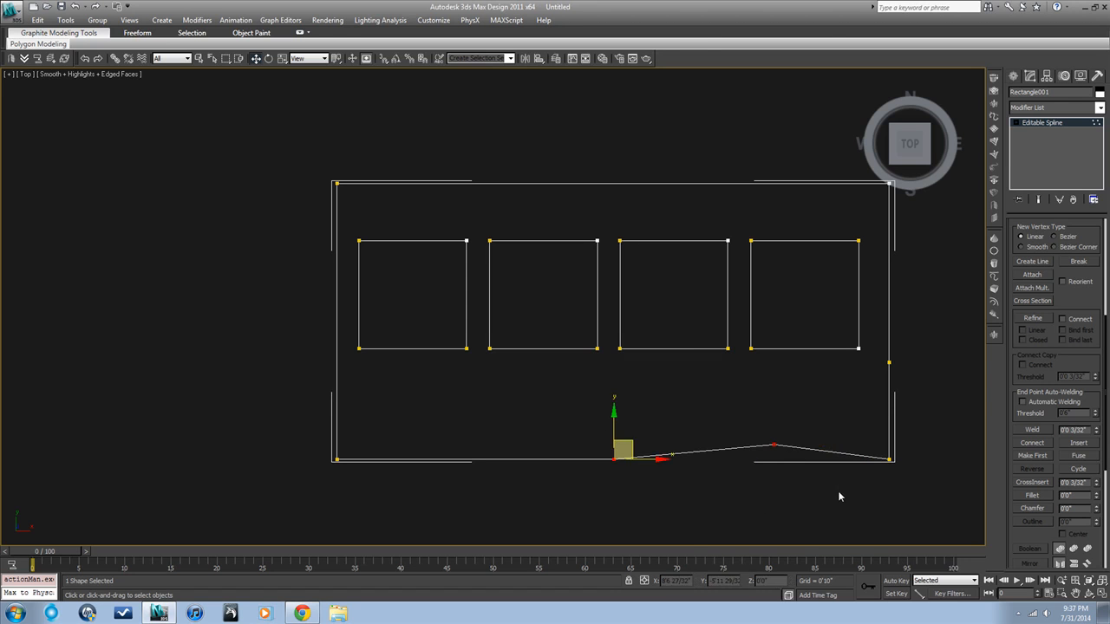
{"action": "key", "text": "Delete"}
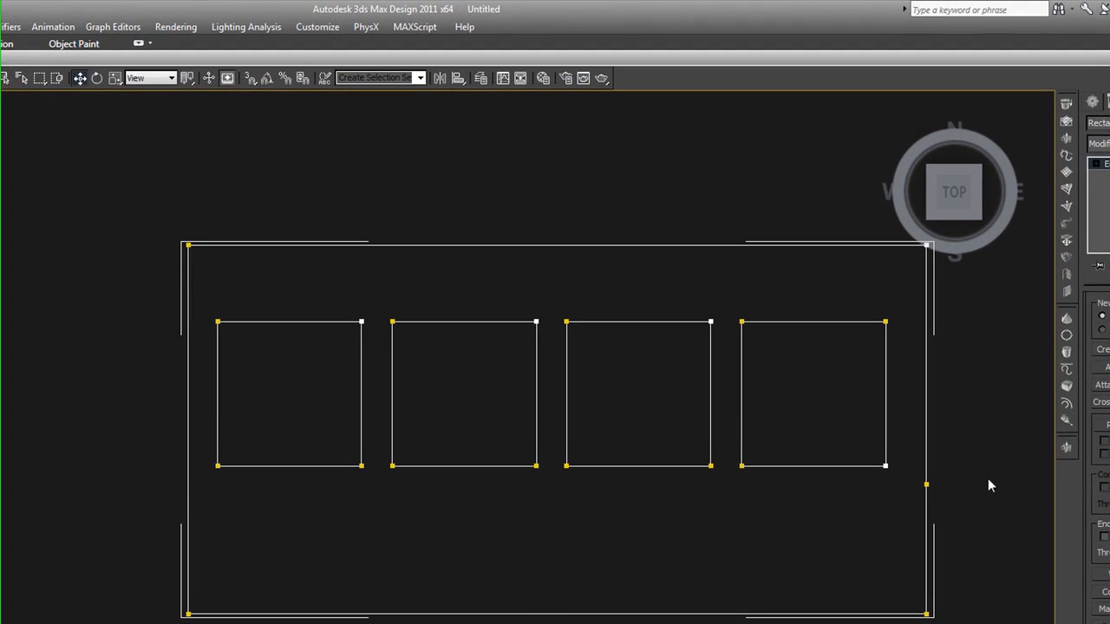
{"action": "left_click_drag", "start_coordinate": [881, 358], "coordinate": [908, 372]}
{"action": "key", "text": "Delete"}
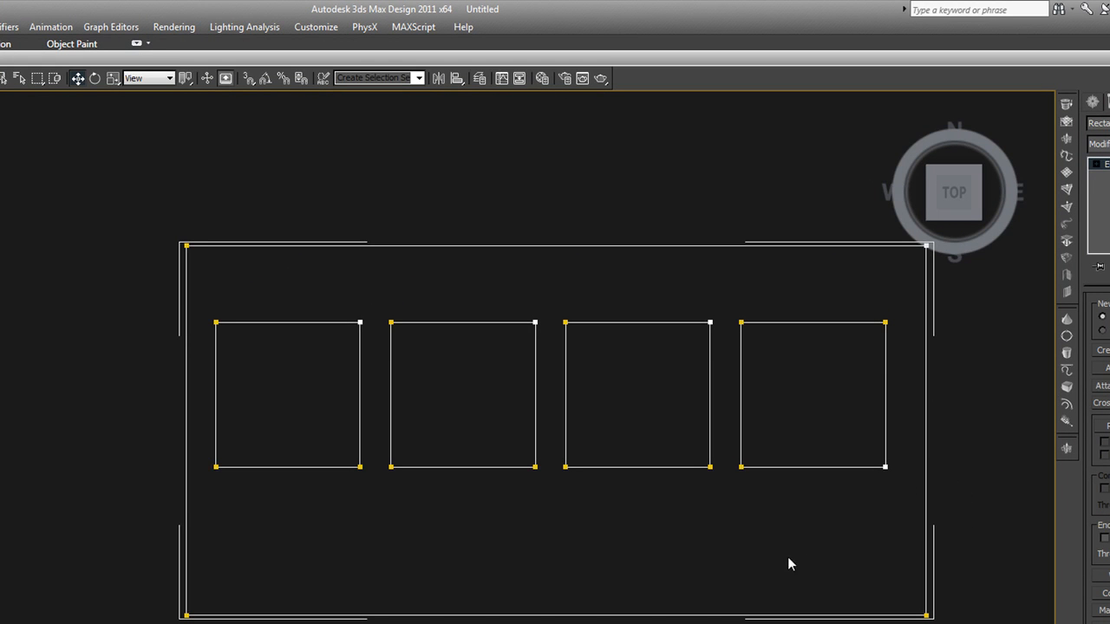
Clone the whole shape as an independent copy, try moving the copy upward, and undo the move
{"action": "scroll", "coordinate": [787, 578], "scroll_direction": "down", "scroll_amount": 2}
{"action": "middle_click_drag", "start_coordinate": [786, 582], "coordinate": [828, 545], "text": "alt"}
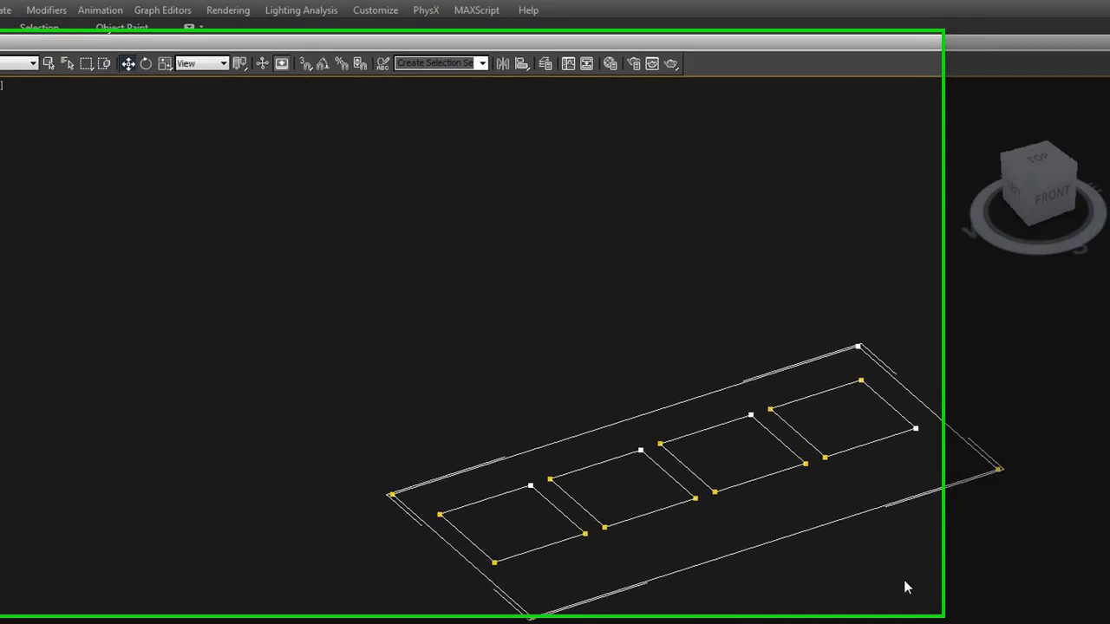
{"action": "key", "text": "ctrl+v"}
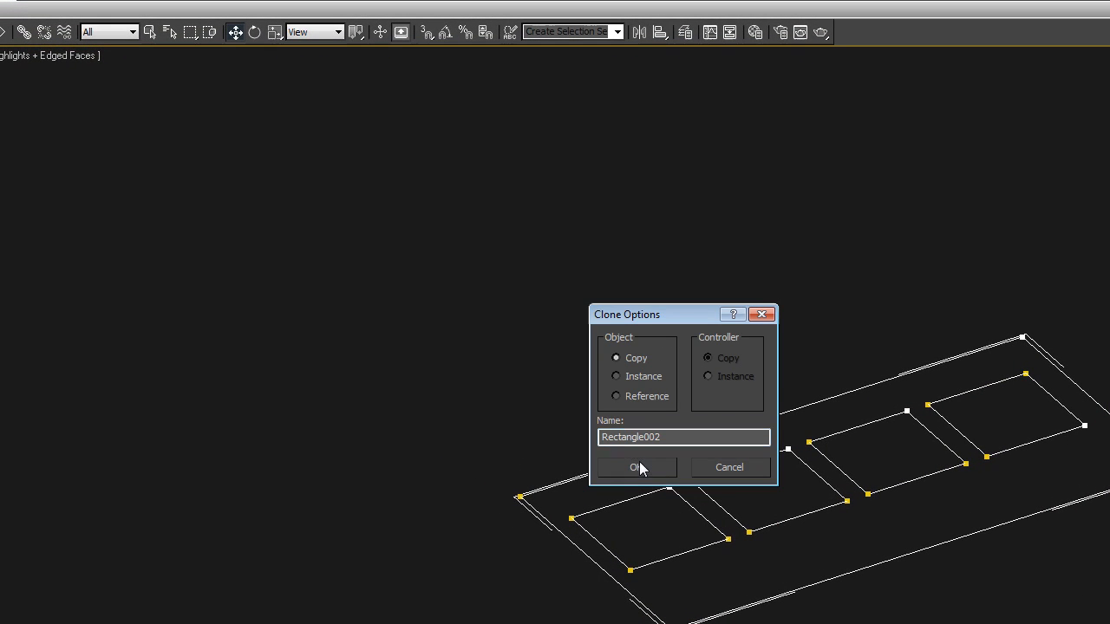
{"action": "left_click", "coordinate": [638, 468]}
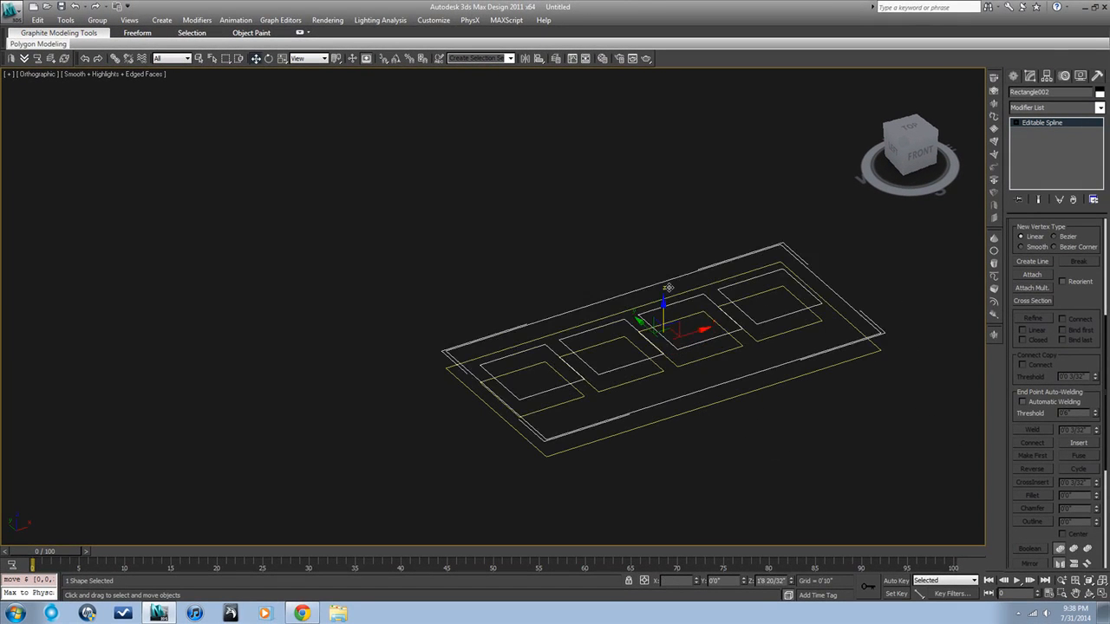
{"action": "left_click_drag", "start_coordinate": [733, 360], "coordinate": [766, 285]}
{"action": "key", "text": "ctrl+z"}
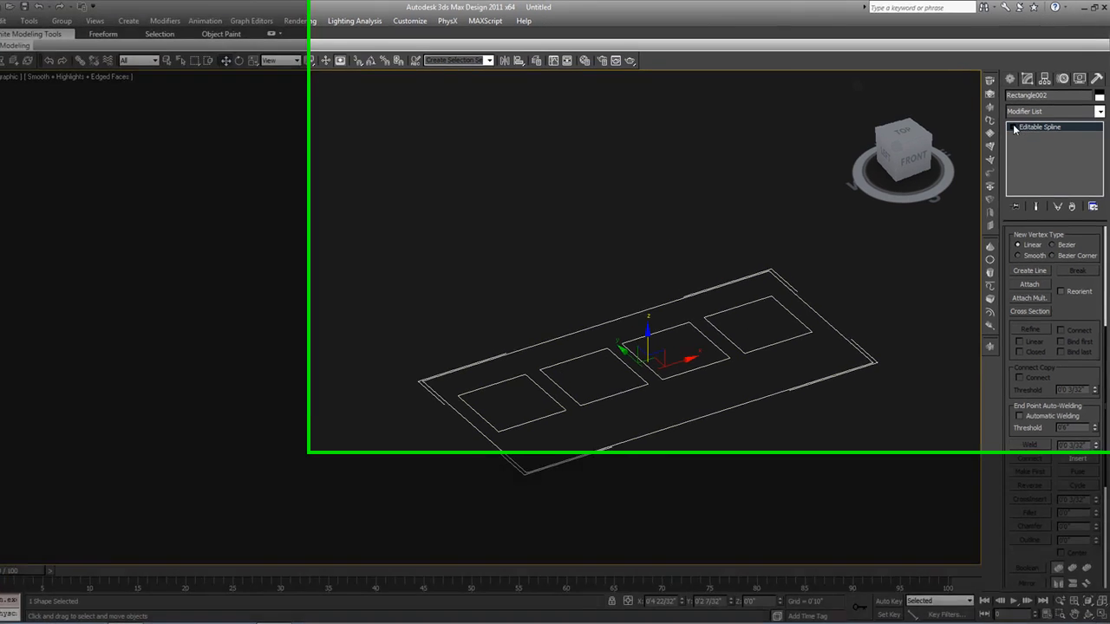
Delete the large outer rectangle spline from the cloned shape, keeping its four squares
{"action": "left_click", "coordinate": [1016, 123]}
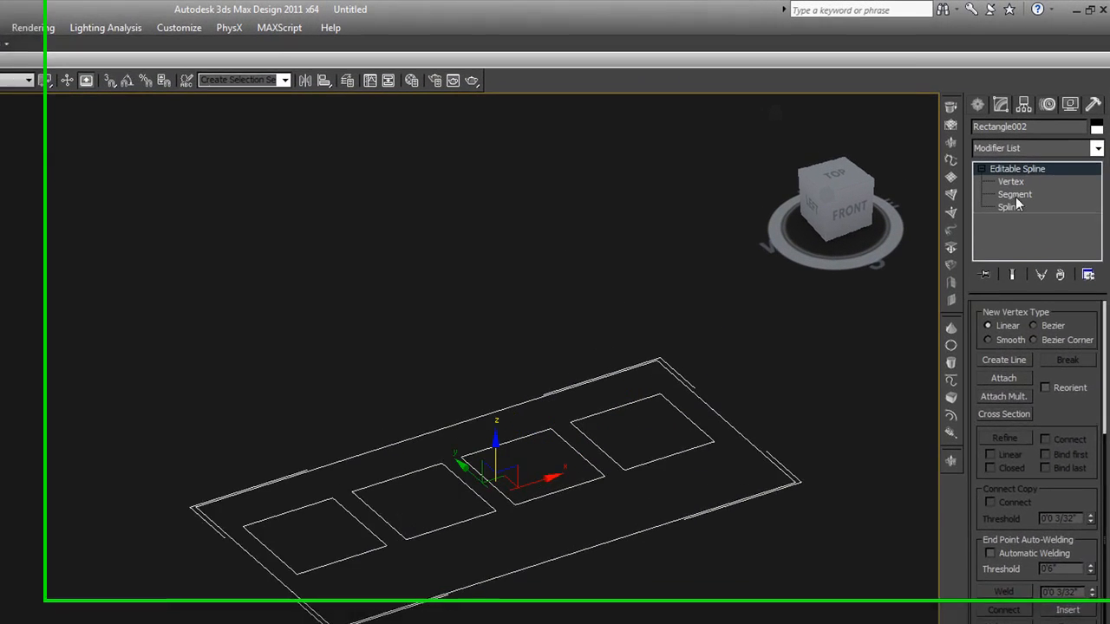
{"action": "left_click", "coordinate": [1040, 151]}
{"action": "left_click", "coordinate": [770, 493]}
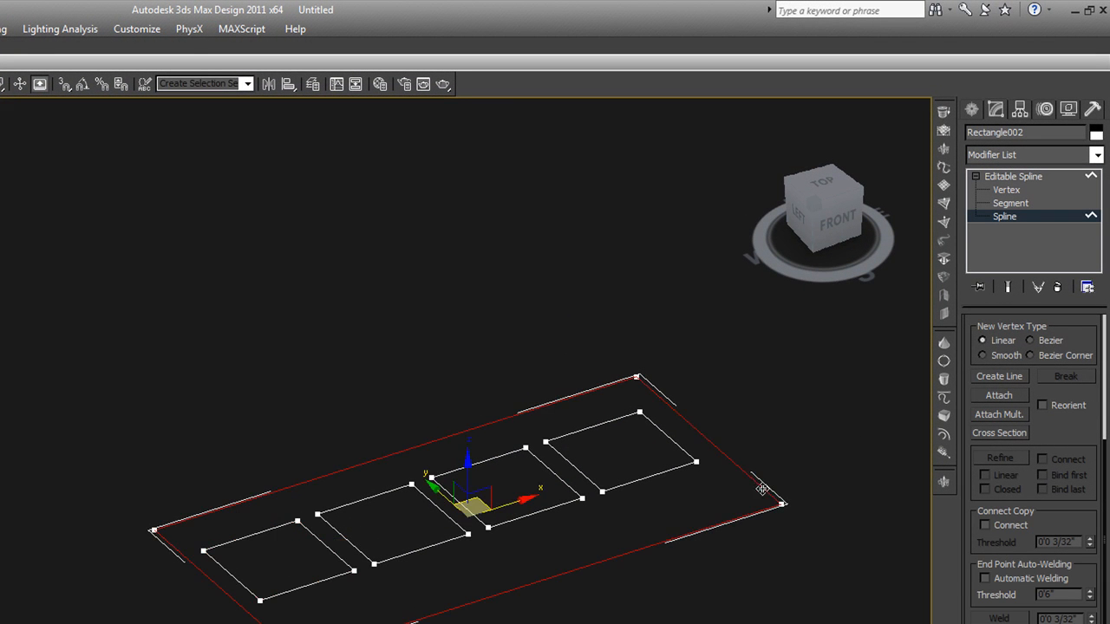
{"action": "key", "text": "Delete"}
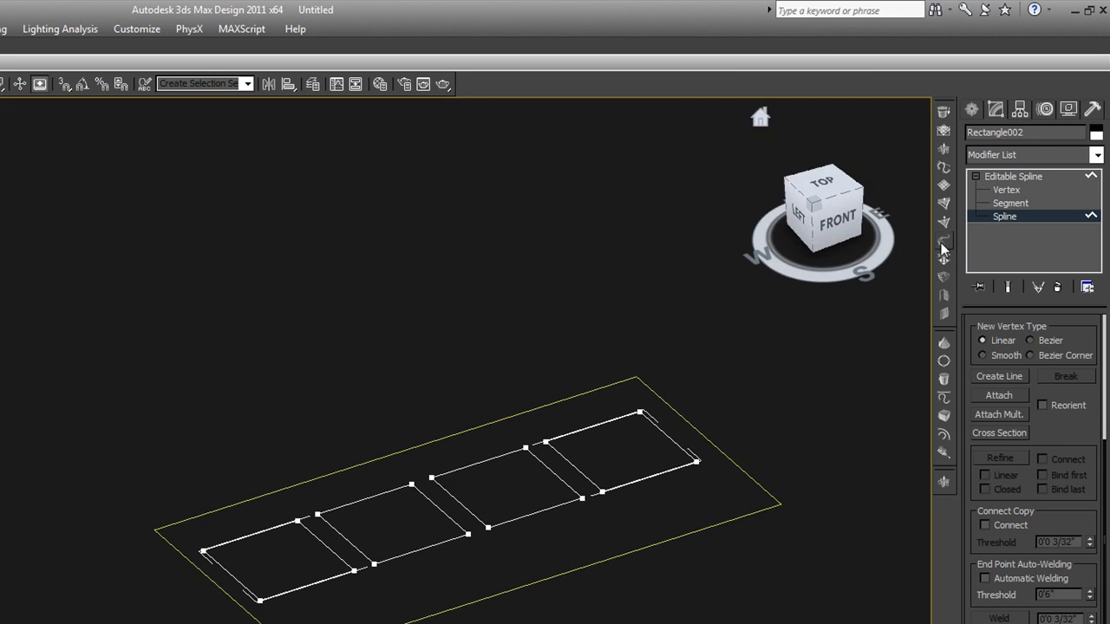
Extrude the cloned shape's four squares by 0'7 16/32"
{"action": "left_click", "coordinate": [945, 481]}
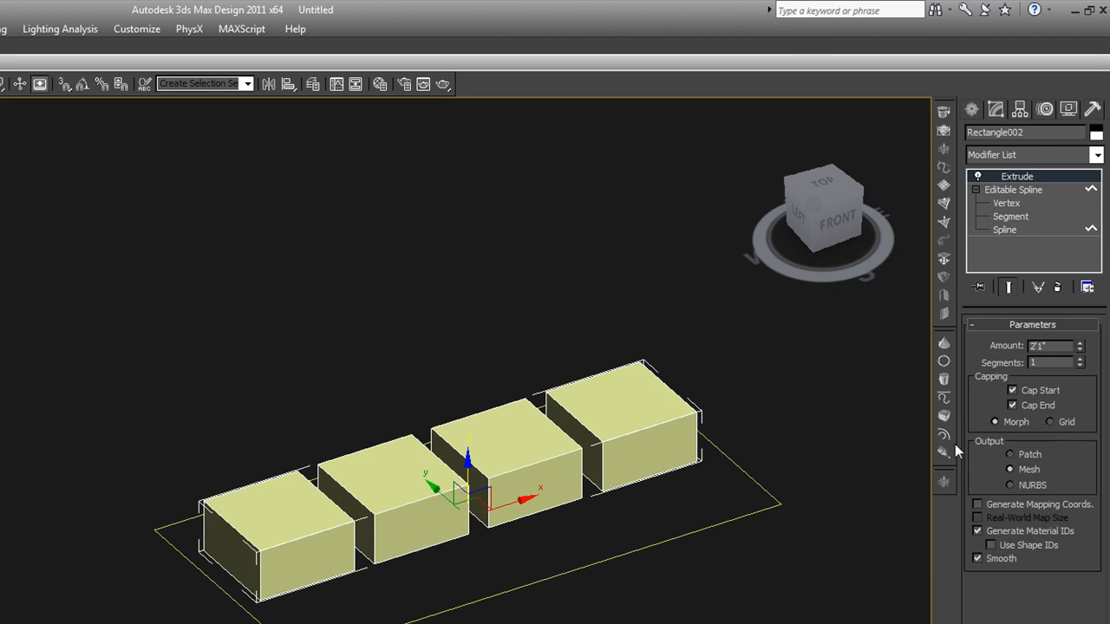
{"action": "left_click_drag", "start_coordinate": [1079, 346], "coordinate": [1014, 407]}
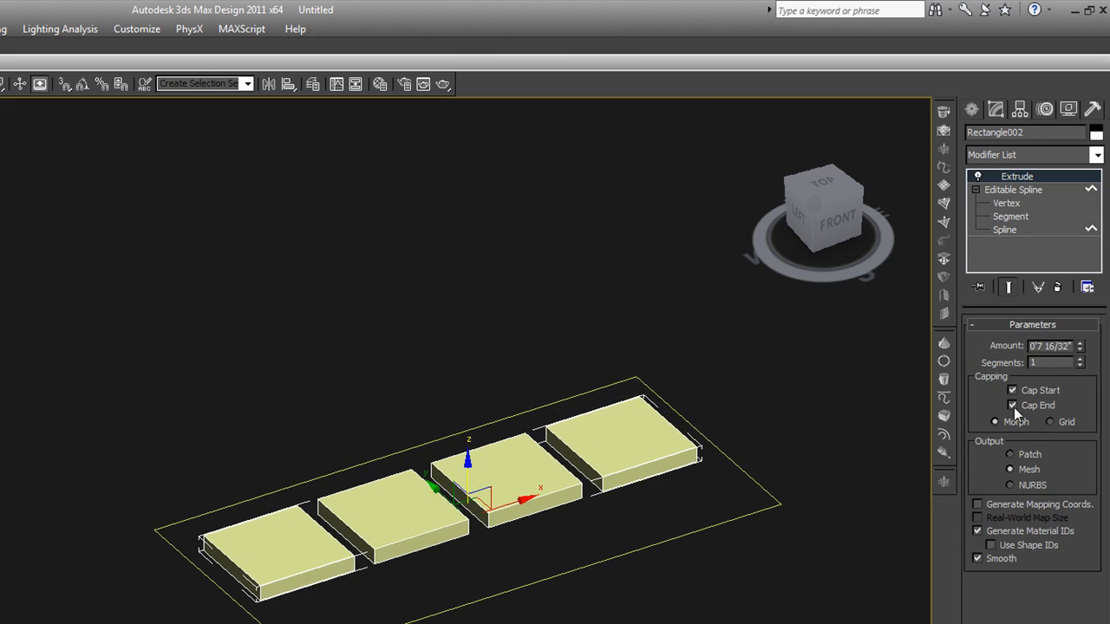
Extrude the original shape with the four square openings by 1'2", trying 11 segments and undoing that change
{"action": "left_click", "coordinate": [778, 503]}
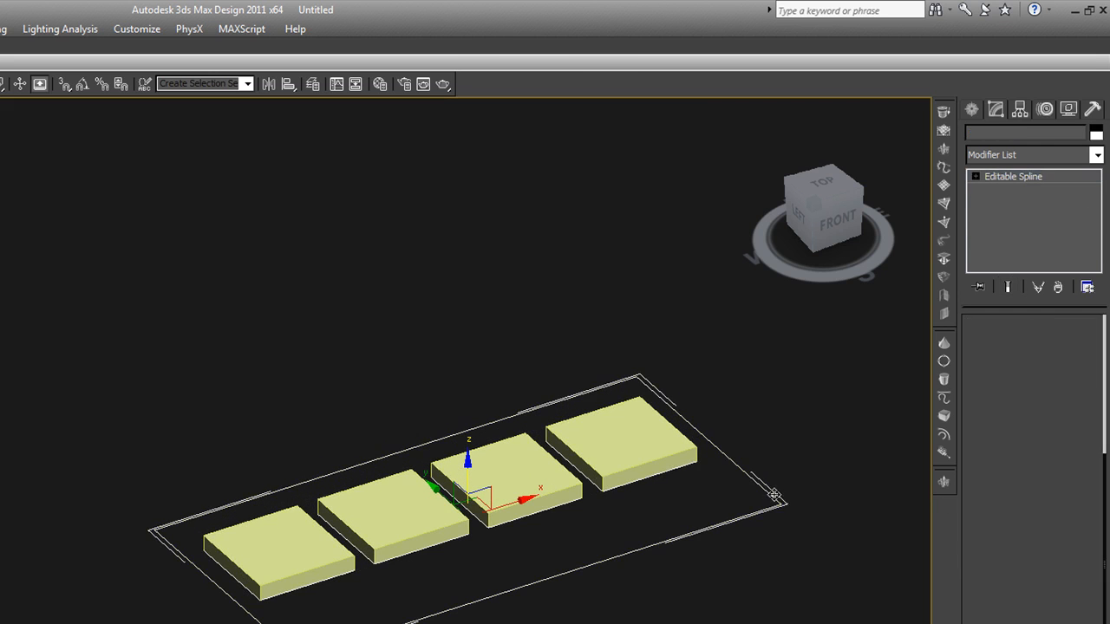
{"action": "left_click", "coordinate": [942, 482]}
{"action": "mouse_move", "coordinate": [1085, 360]}
{"action": "left_mouse_down"}
{"action": "mouse_move", "coordinate": [1055, 362]}
{"action": "mouse_move", "coordinate": [1081, 363]}
{"action": "left_mouse_up"}
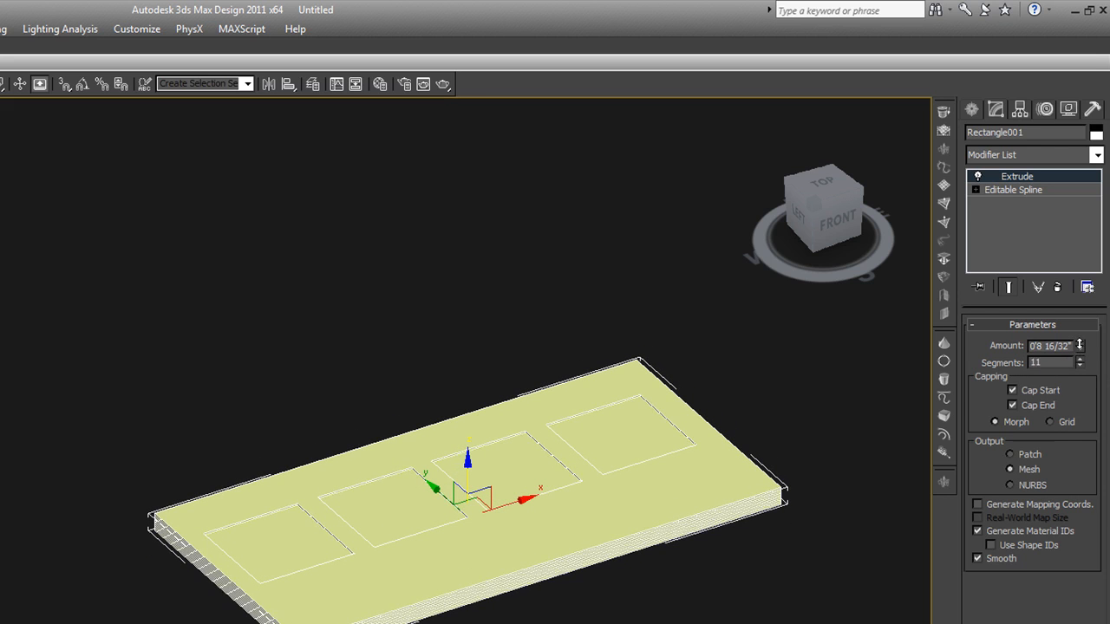
{"action": "key", "text": "ctrl+z"}
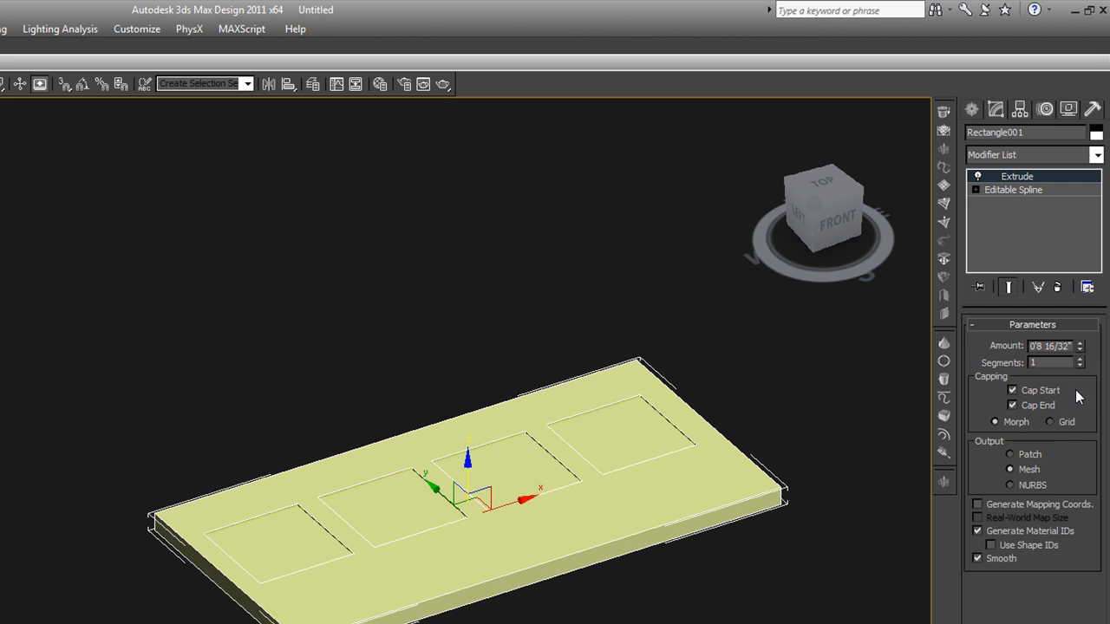
{"action": "left_click_drag", "start_coordinate": [1080, 346], "coordinate": [1080, 332]}
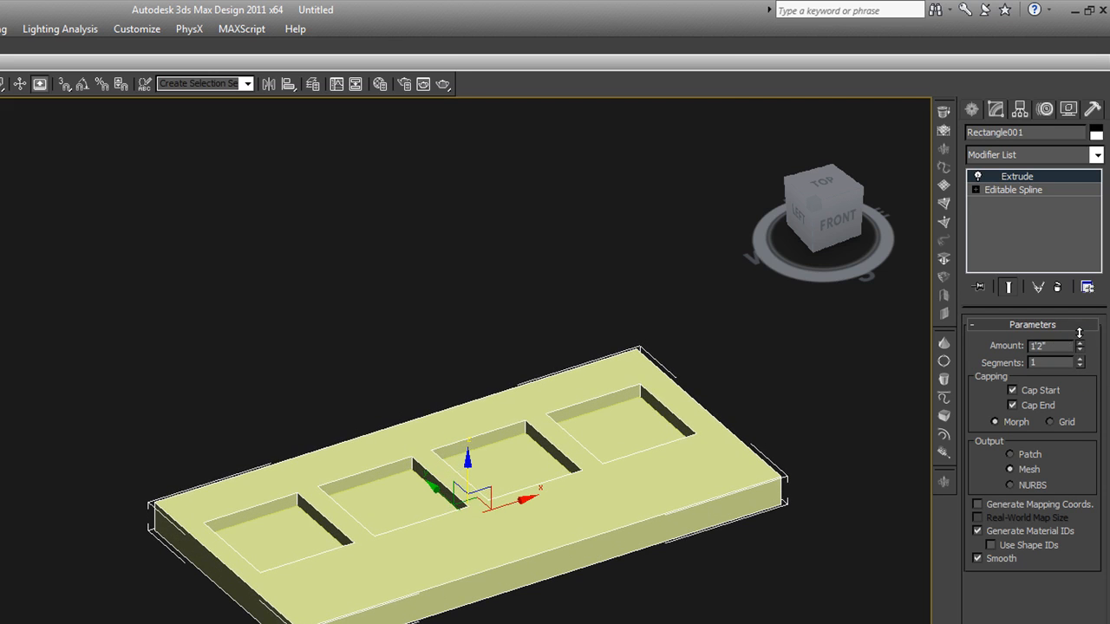
Remove the Extrude modifier from the four cloned squares and apply an editing modifier that turns them into flat filled surfaces
{"action": "left_click", "coordinate": [633, 426]}
{"action": "mouse_move", "coordinate": [633, 454]}
{"action": "middle_mouse_down", "text": "alt"}
{"action": "mouse_move", "coordinate": [686, 488]}
{"action": "mouse_move", "coordinate": [572, 471]}
{"action": "mouse_move", "coordinate": [581, 509]}
{"action": "mouse_move", "coordinate": [639, 532]}
{"action": "mouse_move", "coordinate": [634, 462]}
{"action": "middle_mouse_up", "text": "alt"}
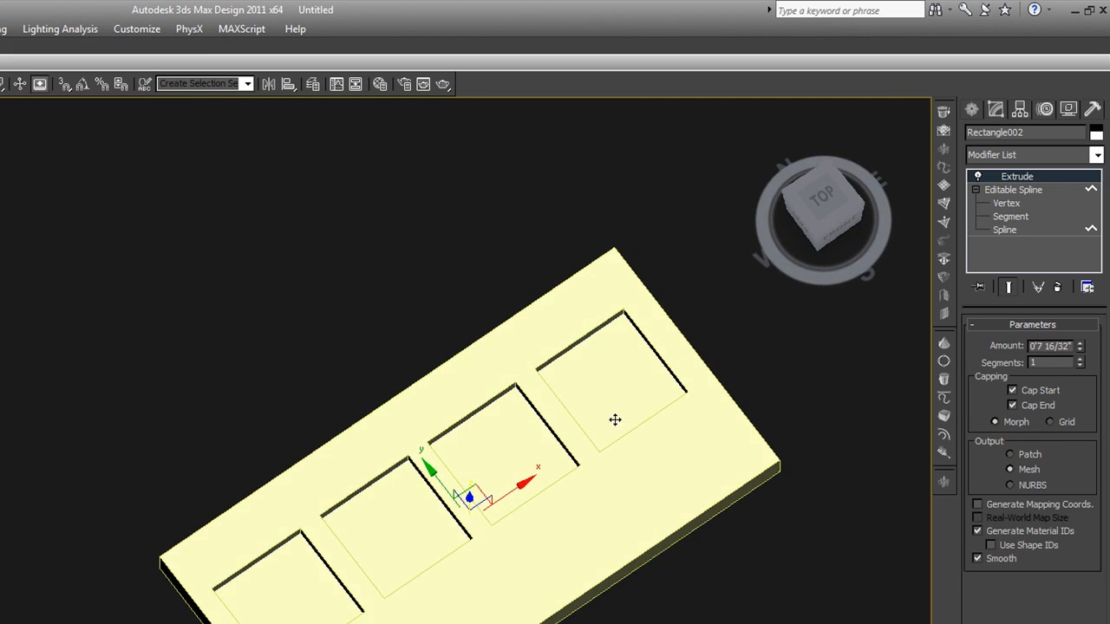
{"action": "left_click", "coordinate": [1057, 287]}
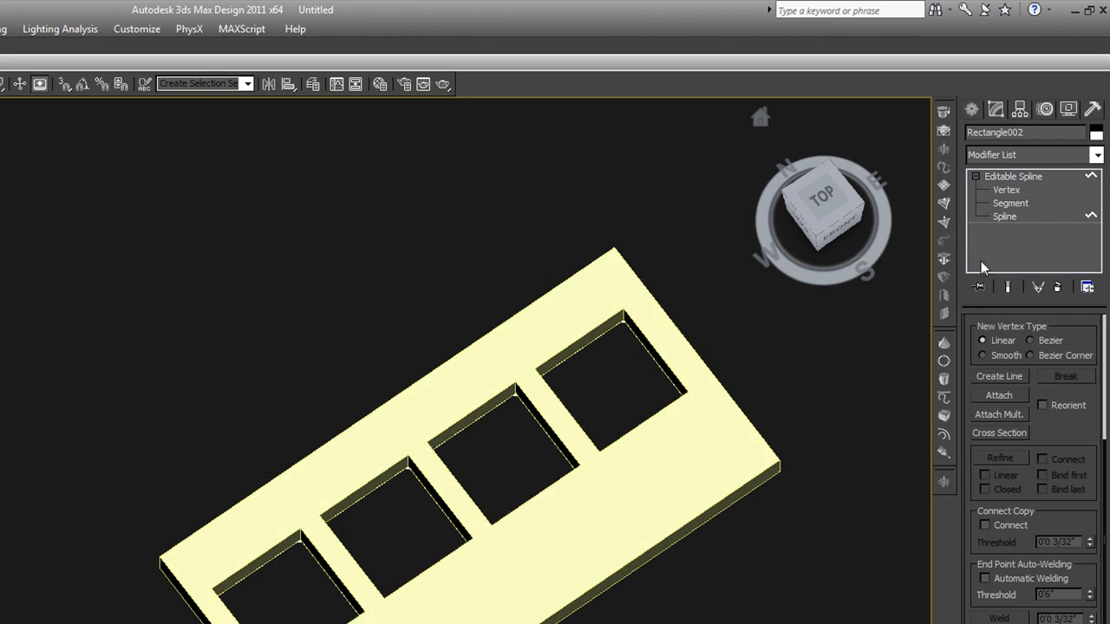
{"action": "left_click", "coordinate": [944, 222]}
{"action": "middle_click_drag", "start_coordinate": [708, 415], "coordinate": [642, 406], "text": "alt"}
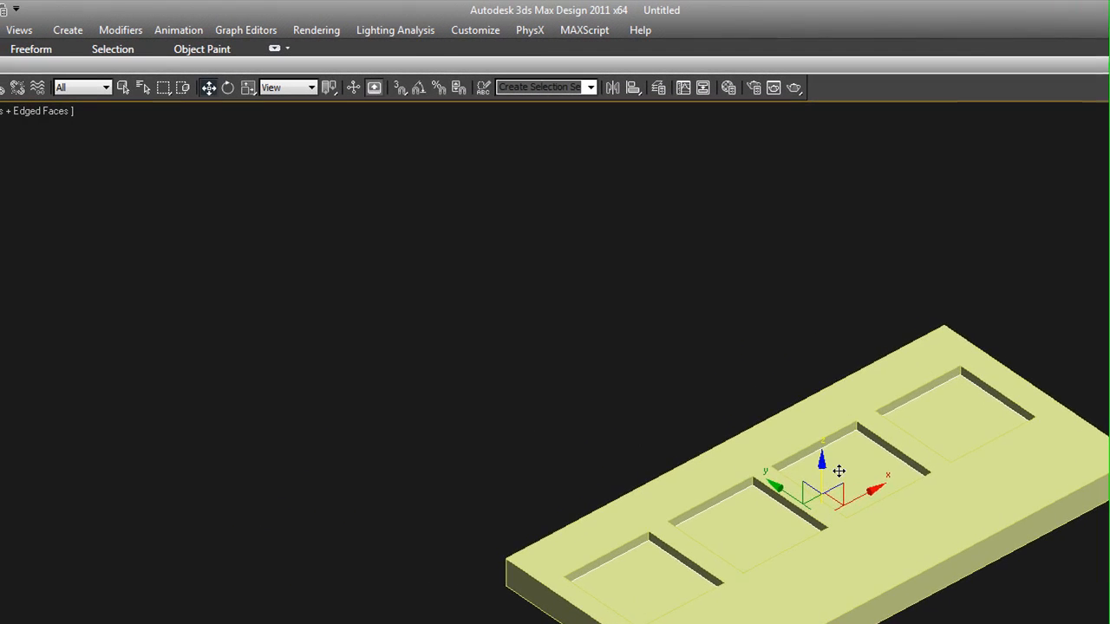
{"action": "middle_click_drag", "start_coordinate": [839, 470], "coordinate": [892, 550], "text": "alt"}
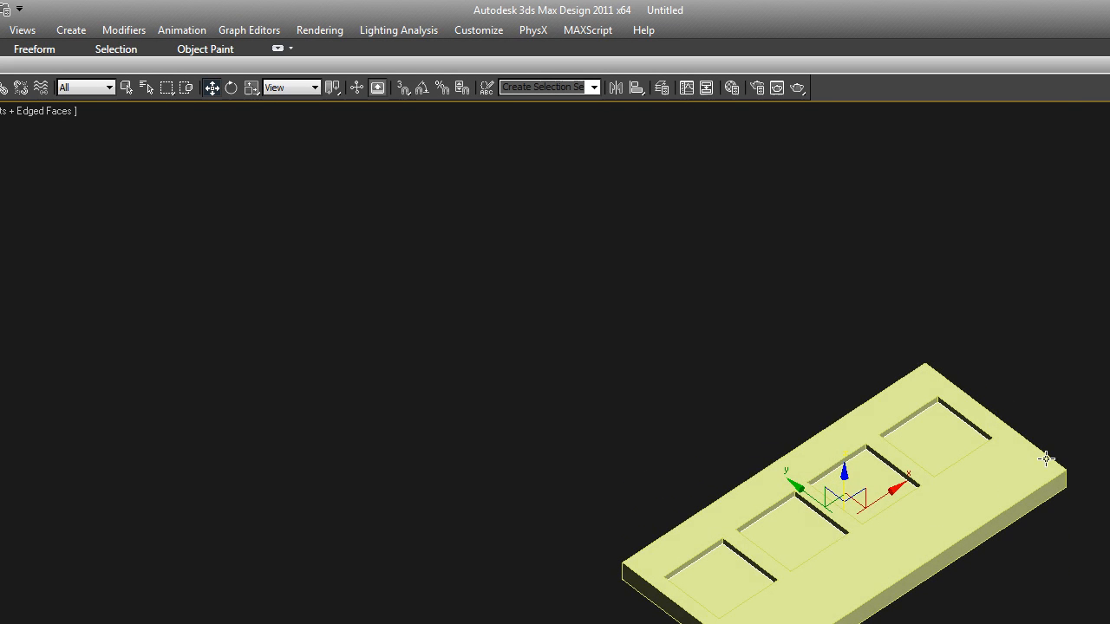